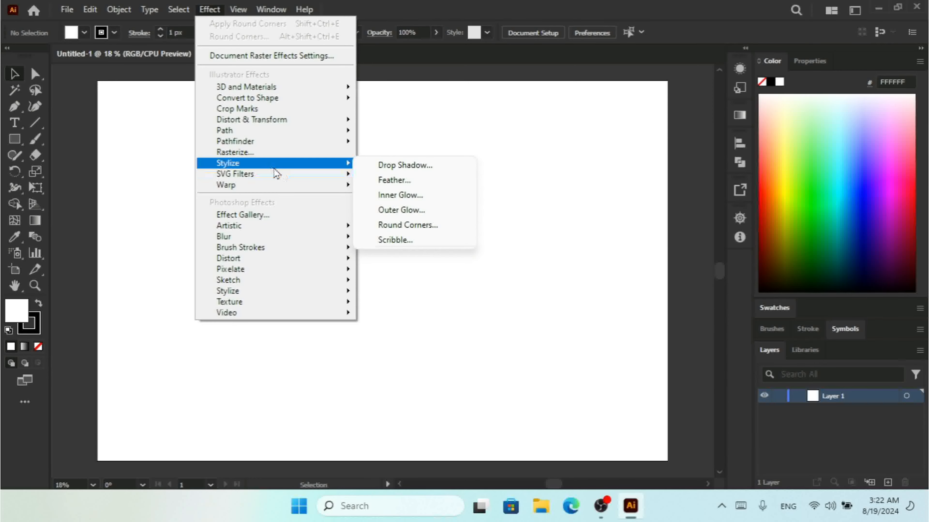
Draw a rectangle about 1454 × 914 px on the artboard and fill it with green 3AFFB0.
mouse_move(283, 173)
left_click(14, 140)
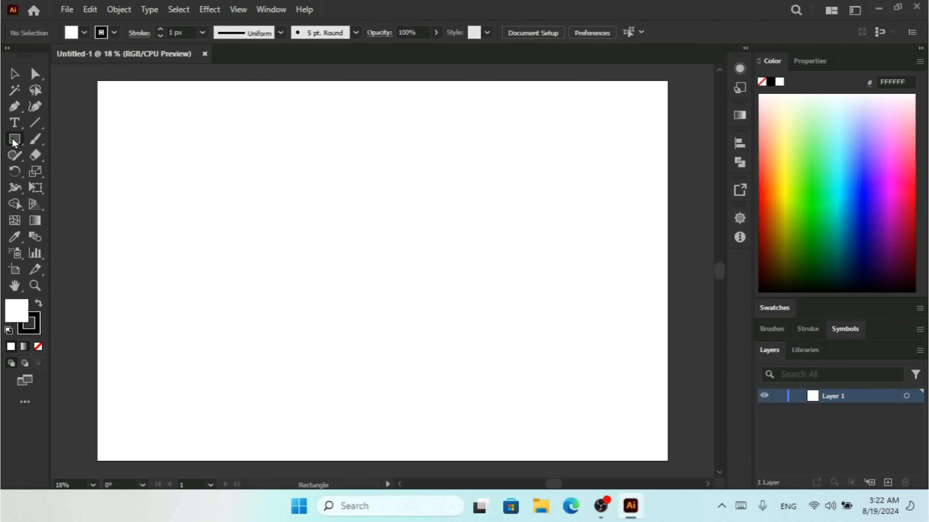
mouse_move(212, 159)
left_mouse_down()
mouse_move(397, 287)
mouse_move(489, 333)
left_mouse_up()
left_click(489, 334)
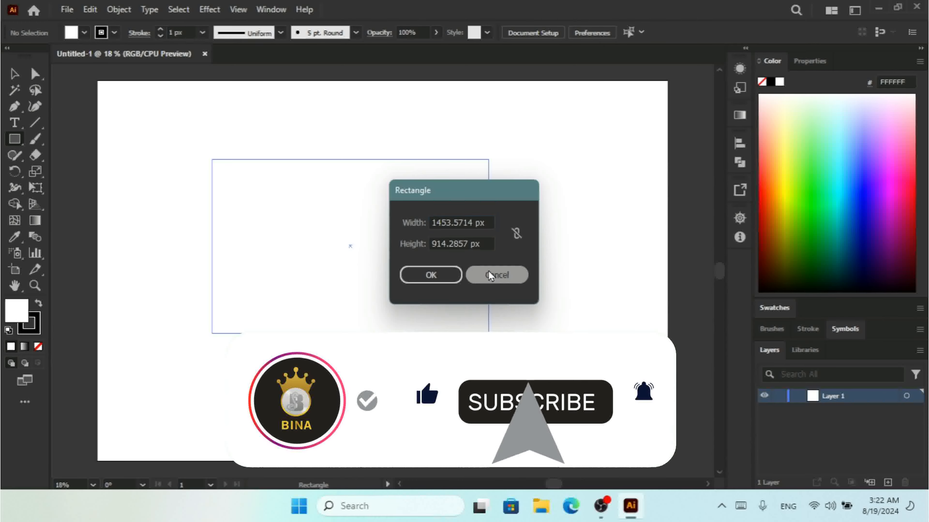
left_click(488, 271)
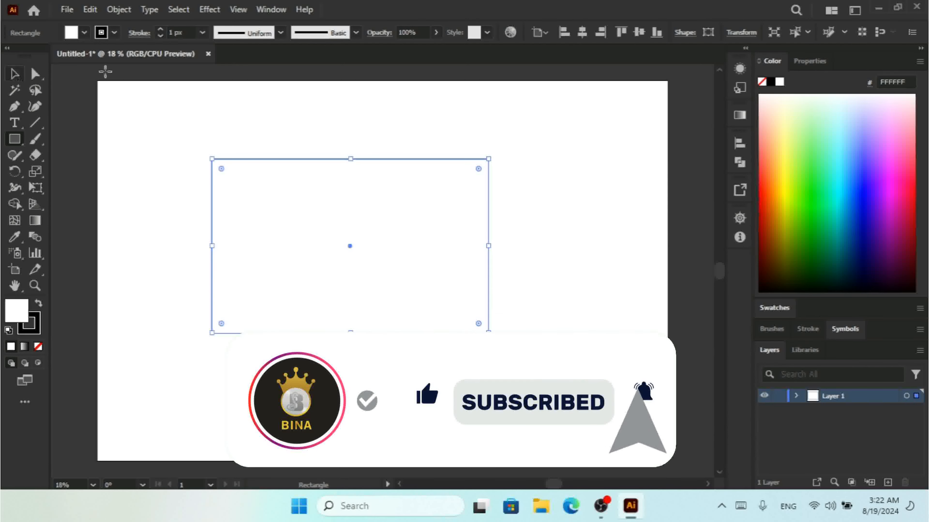
left_click(831, 164)
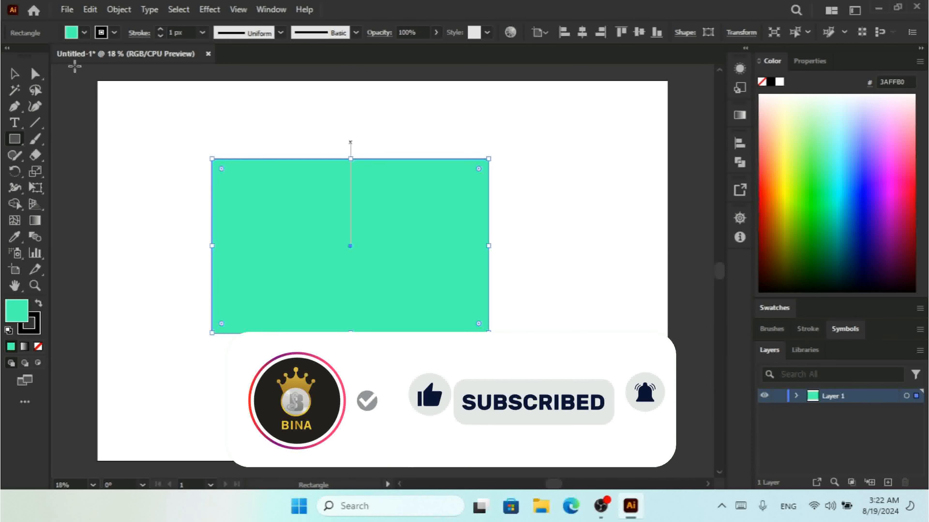
Move the green rectangle to the middle of the artboard and reduce its stroke to 0 px.
left_click(14, 74)
left_click_drag(340, 208, 372, 222)
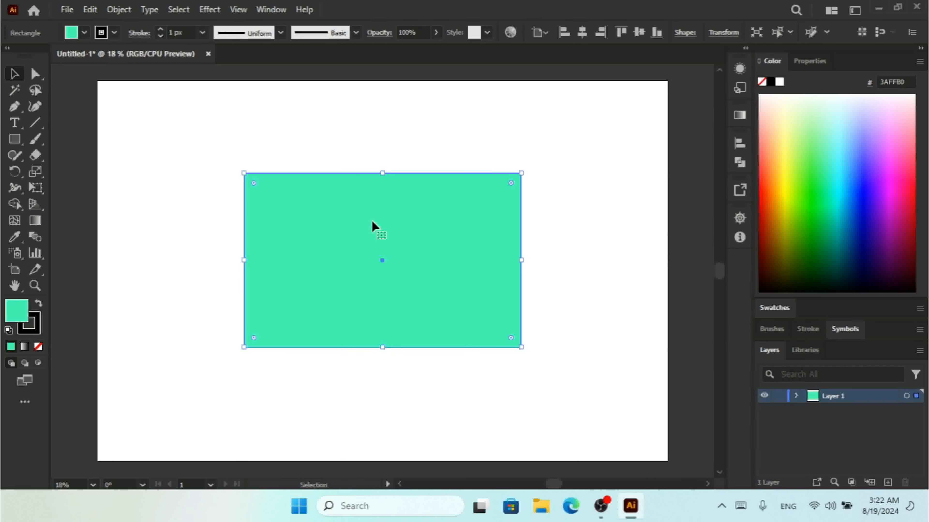
left_click(160, 36)
Apply a Drop Shadow to the green rectangle with Multiply mode, 75% opacity, 7 px offsets, 5 px blur and the Darkness option at 100%.
left_click(209, 10)
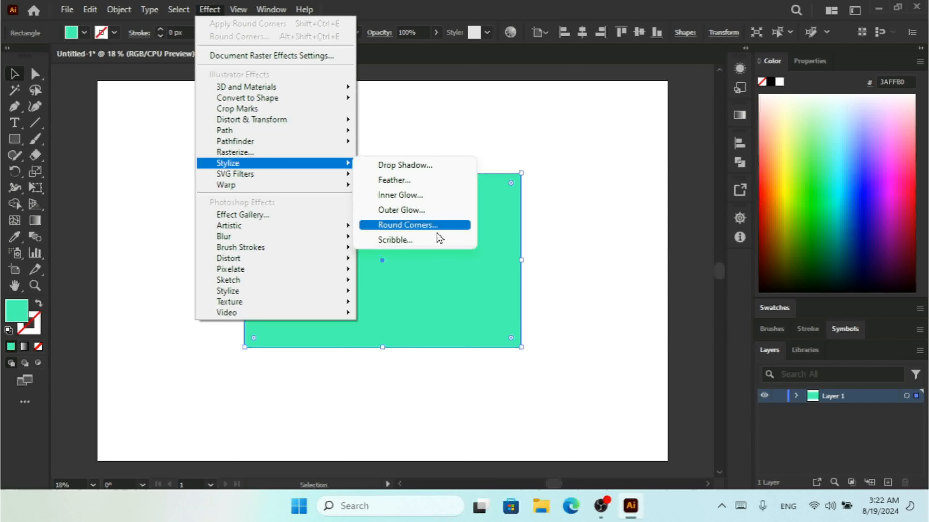
left_click(411, 167)
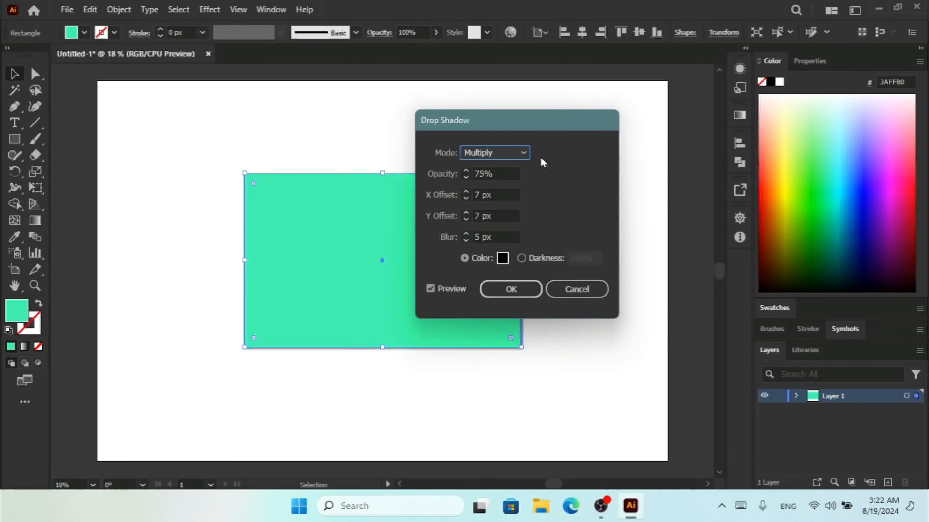
left_click_drag(541, 126, 596, 95)
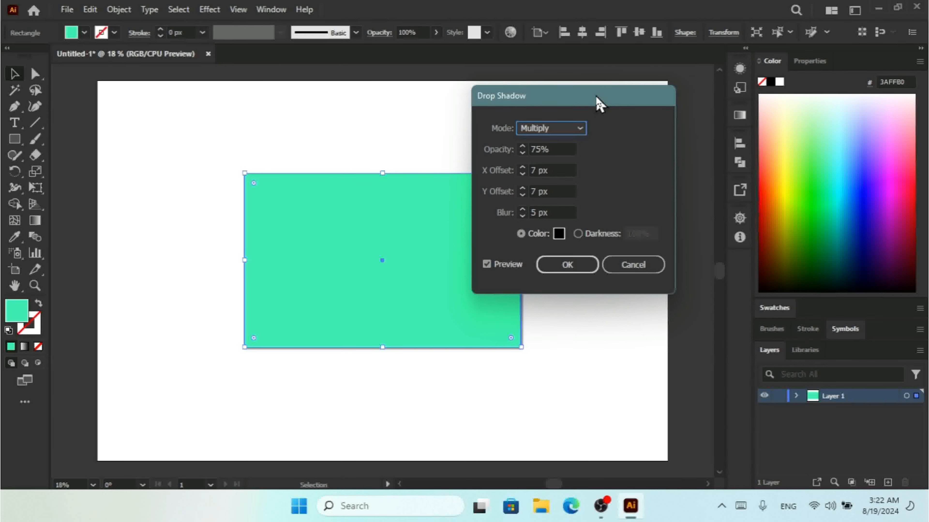
left_click(565, 130)
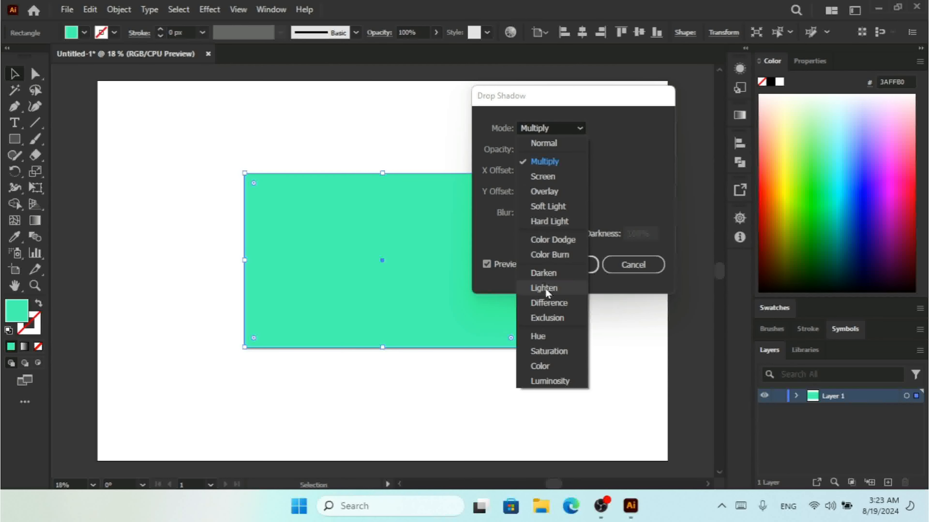
left_click(606, 171)
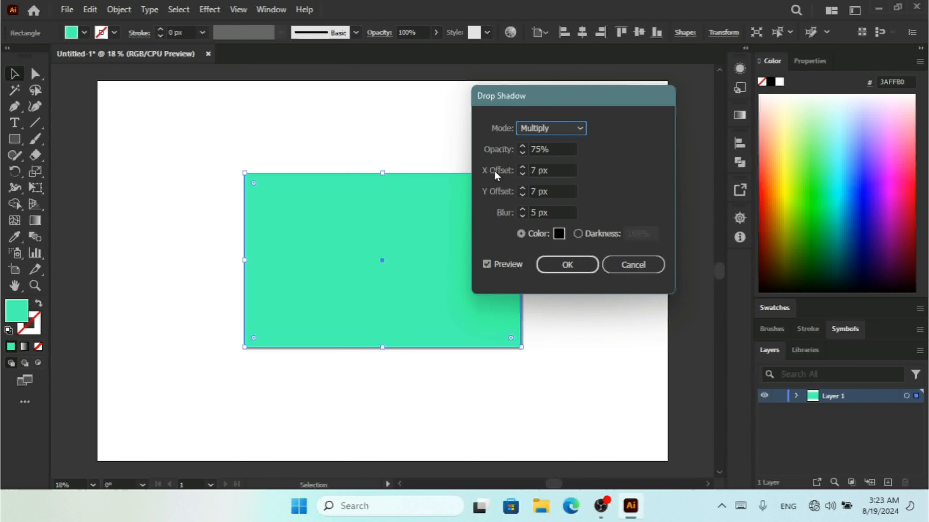
left_click(558, 234)
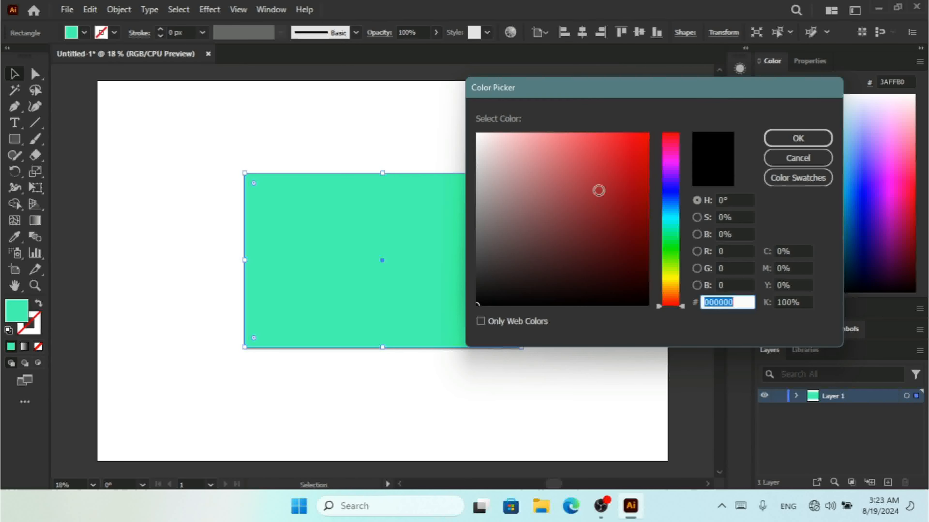
left_click(798, 159)
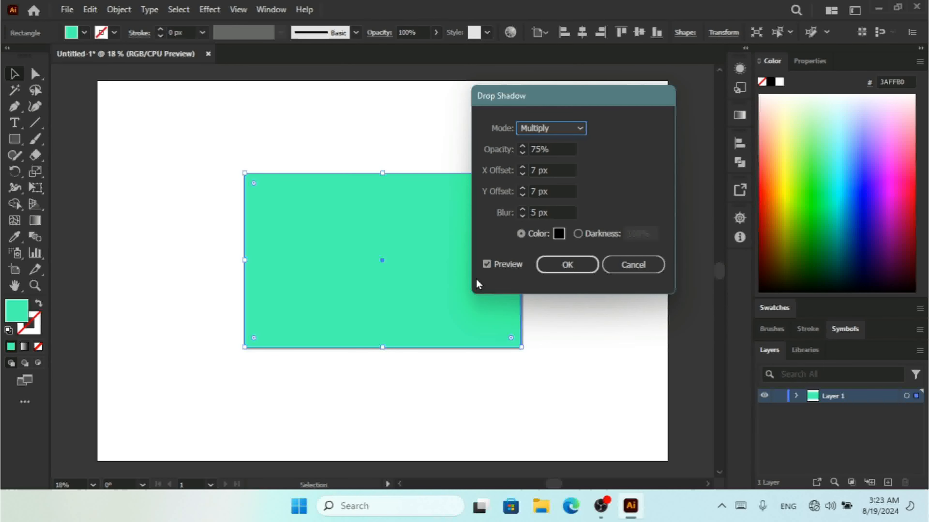
left_click(577, 236)
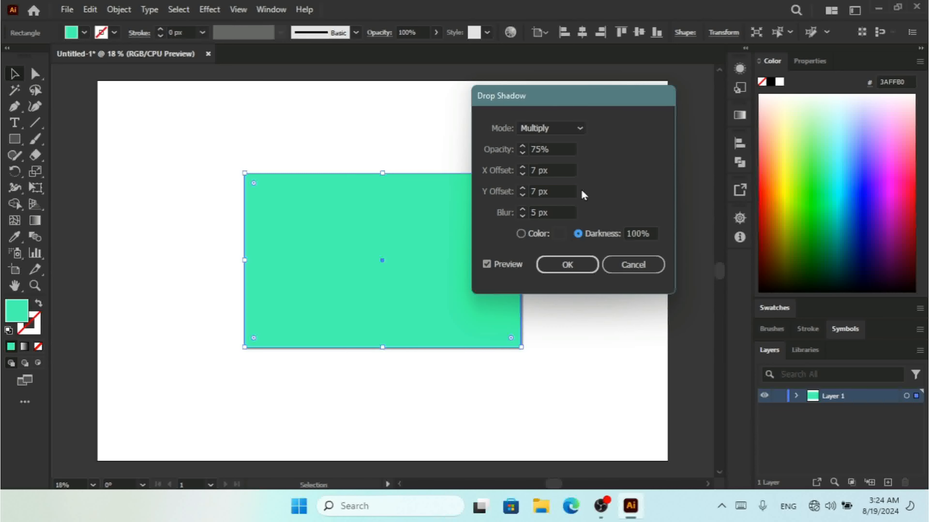
left_click(565, 266)
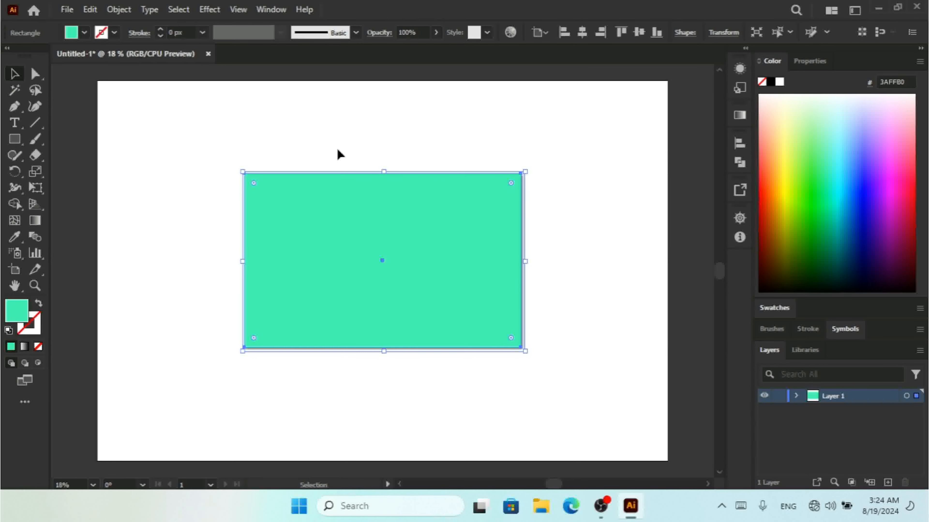
left_click(210, 10)
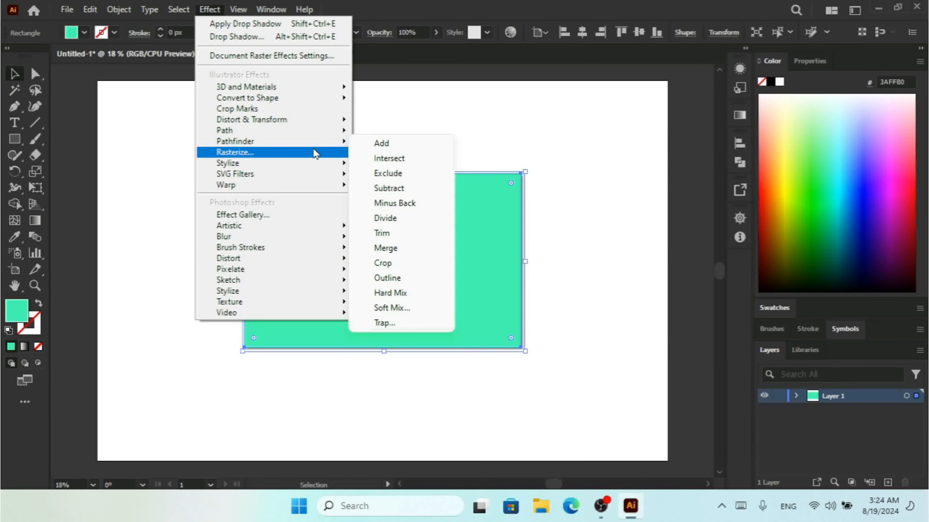
mouse_move(316, 169)
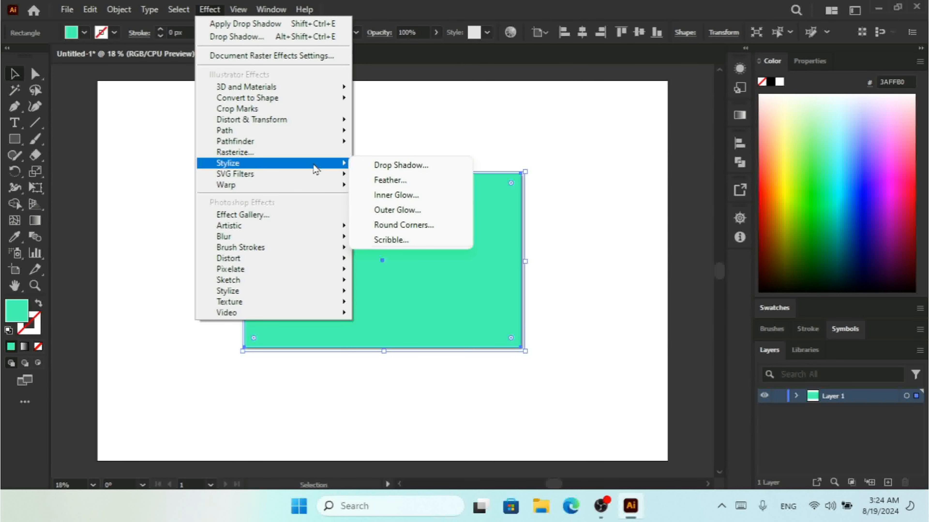
left_click(597, 273)
Delete the green rectangle and draw a new, wider one filled with 5F51FF.
left_click(400, 243)
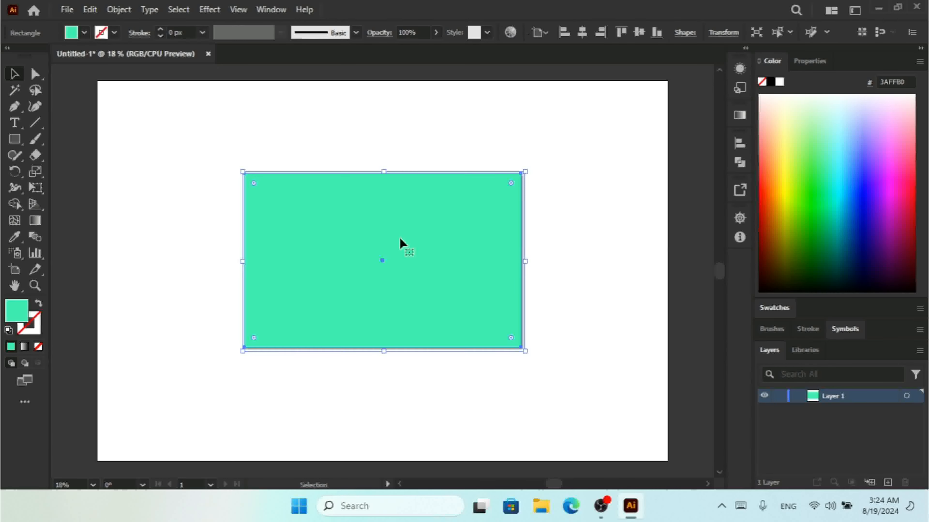
key("Delete")
left_click(14, 139)
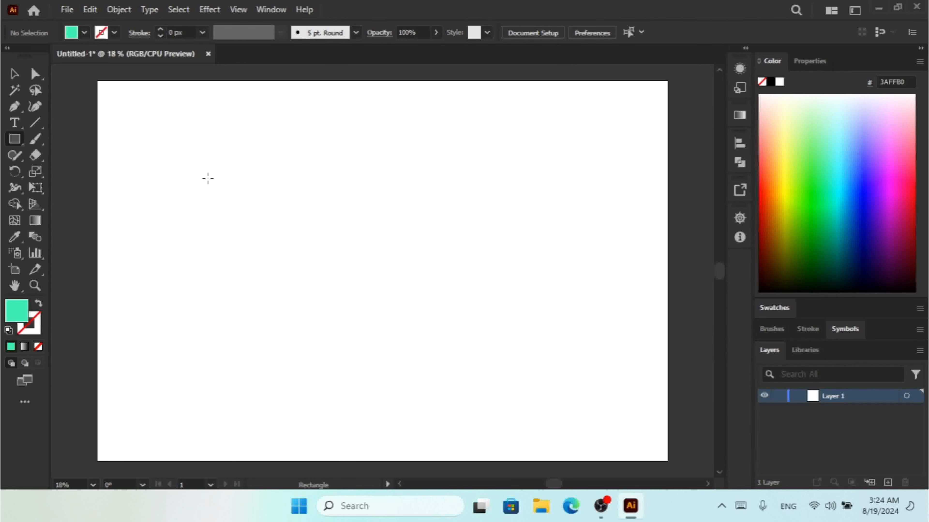
left_click_drag(206, 176, 523, 349)
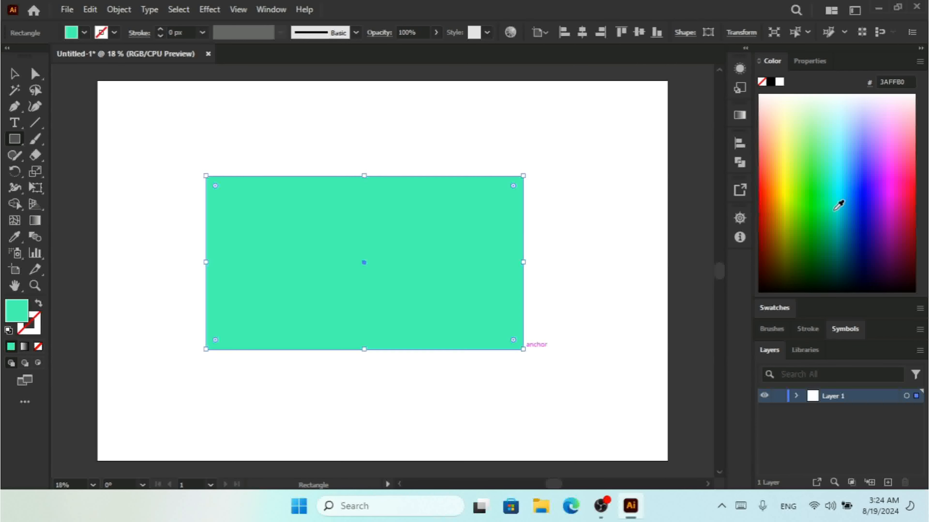
left_click_drag(852, 209, 866, 155)
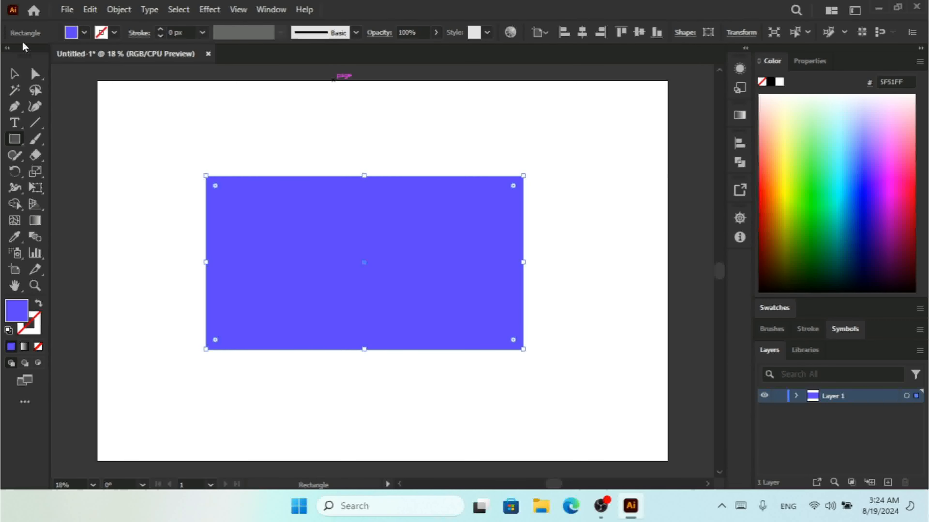
Preview a Feather effect with a 100 px radius on the new rectangle, and cancel it.
left_click(15, 74)
left_click(210, 10)
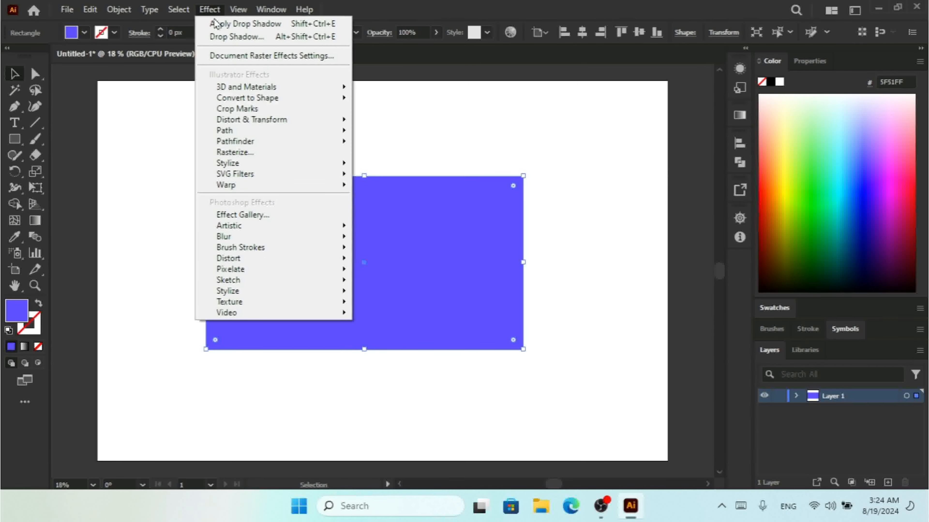
mouse_move(315, 169)
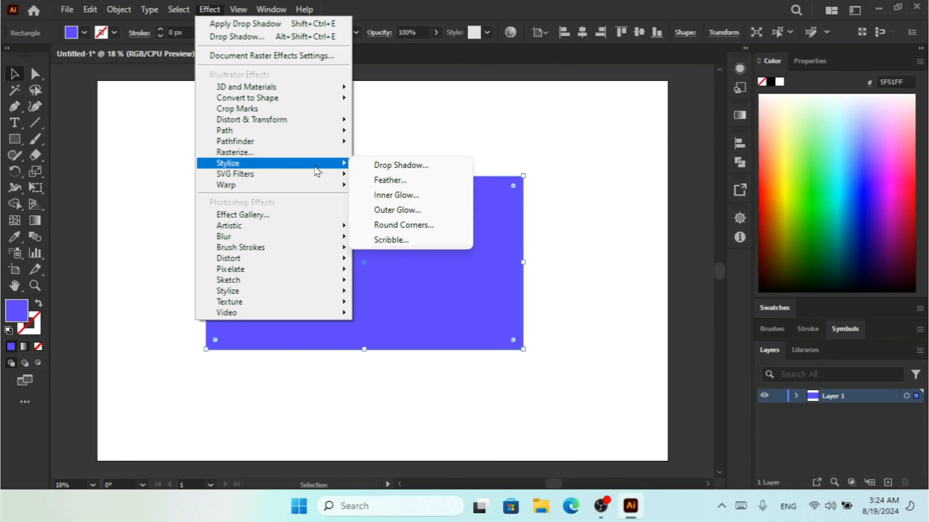
left_click(400, 180)
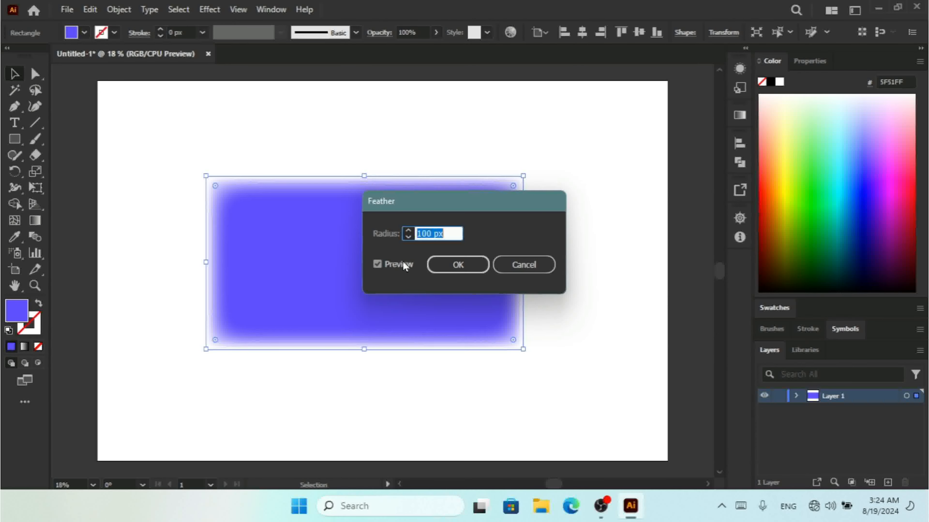
left_click_drag(450, 210, 537, 169)
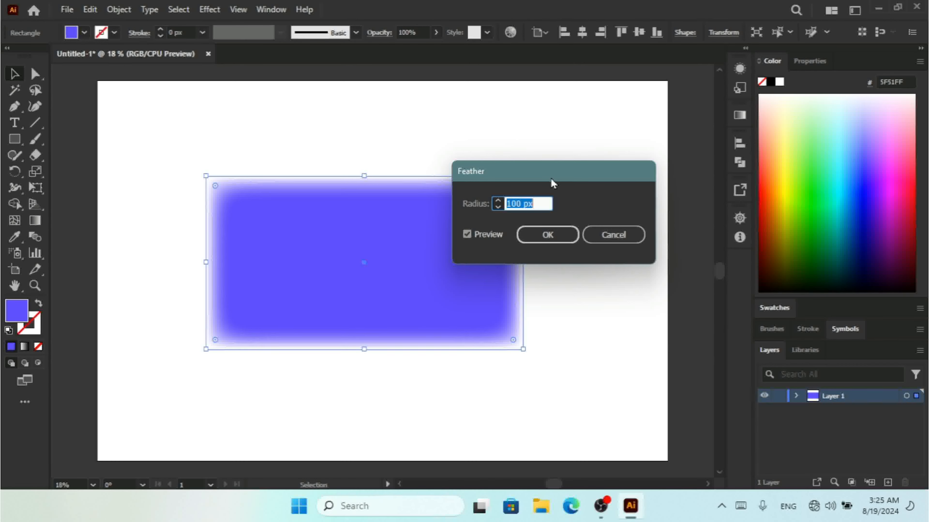
left_click_drag(550, 178, 353, 87)
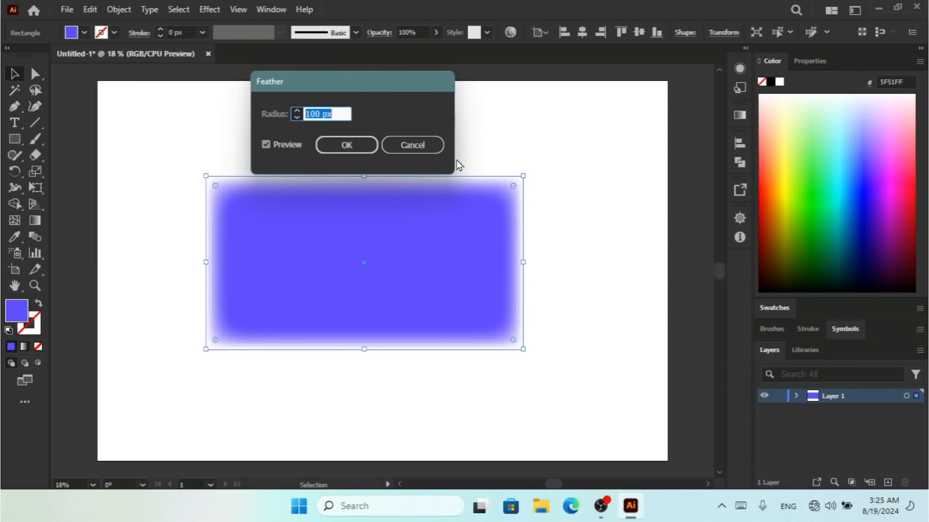
left_click(423, 145)
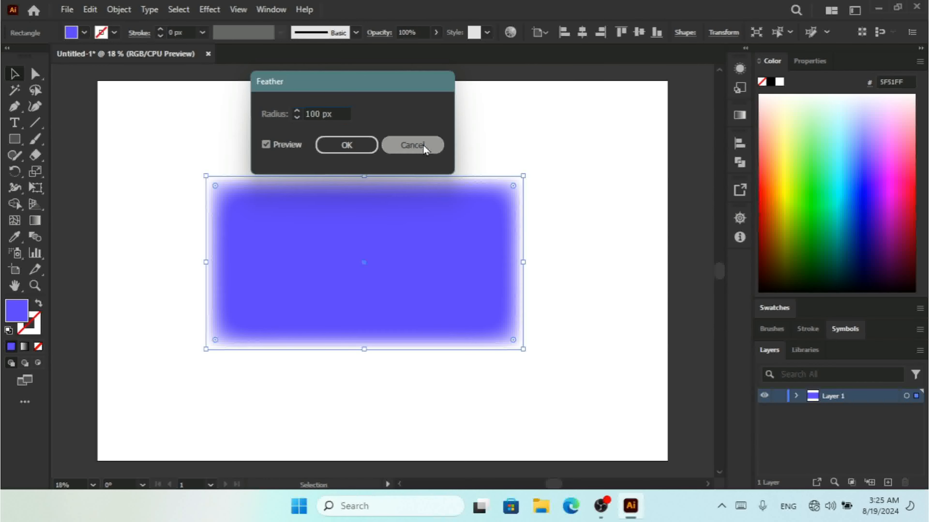
Preview an Inner Glow effect on the rectangle in Screen mode with 75% opacity and 5 px blur at the edge, and cancel it.
left_click(211, 11)
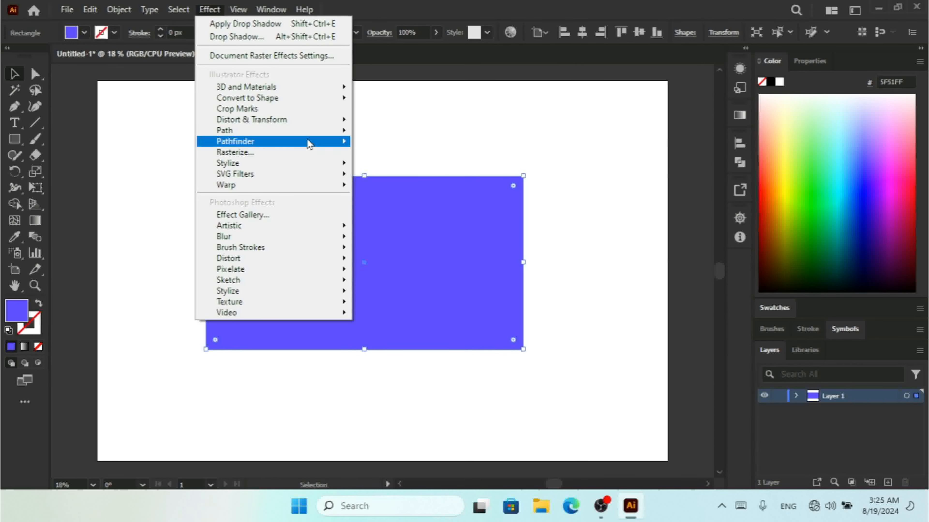
mouse_move(310, 147)
mouse_move(315, 169)
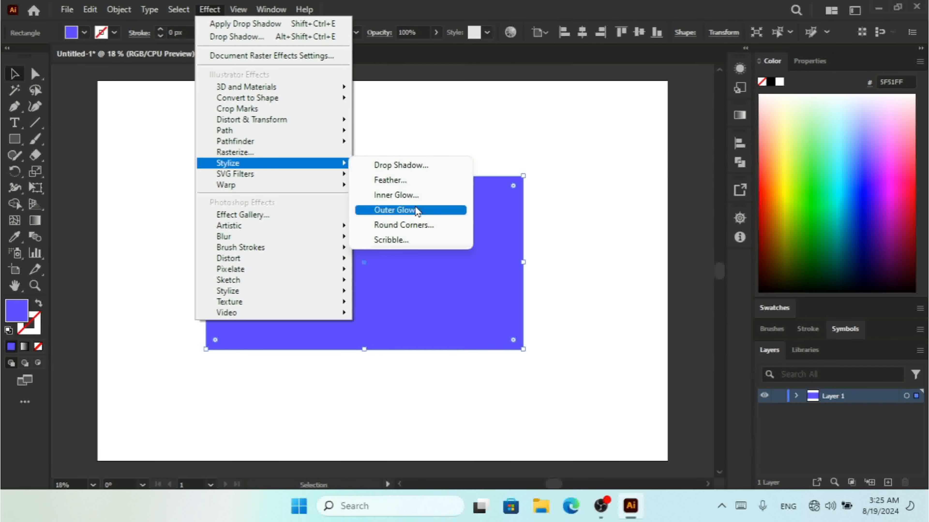
left_click(400, 195)
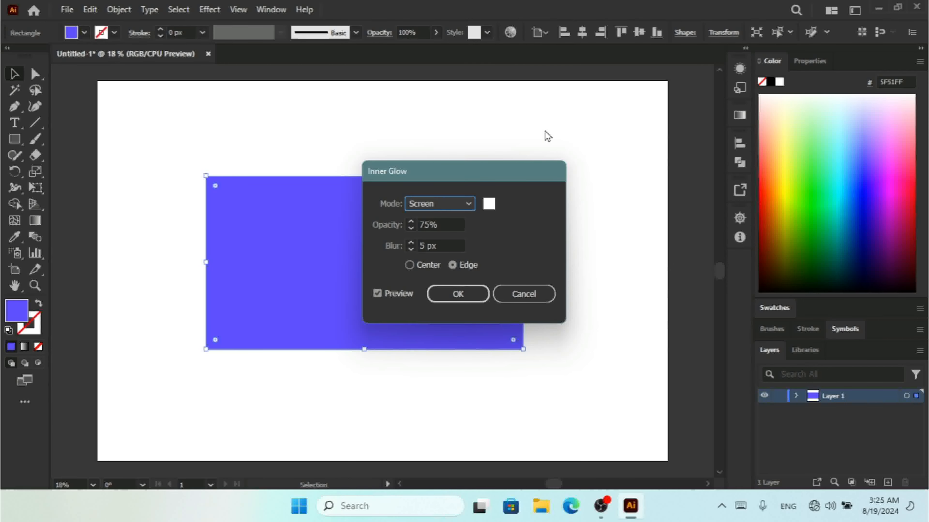
left_click_drag(446, 178, 591, 119)
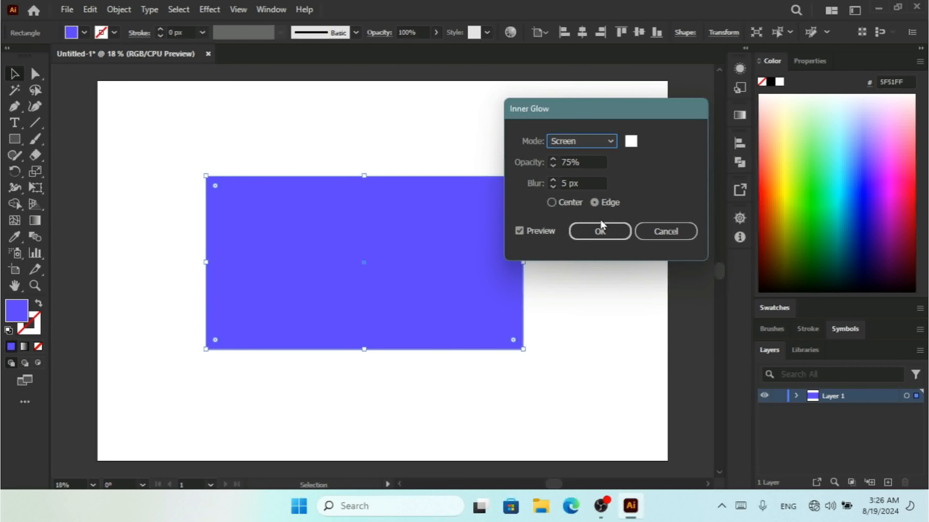
left_click(663, 232)
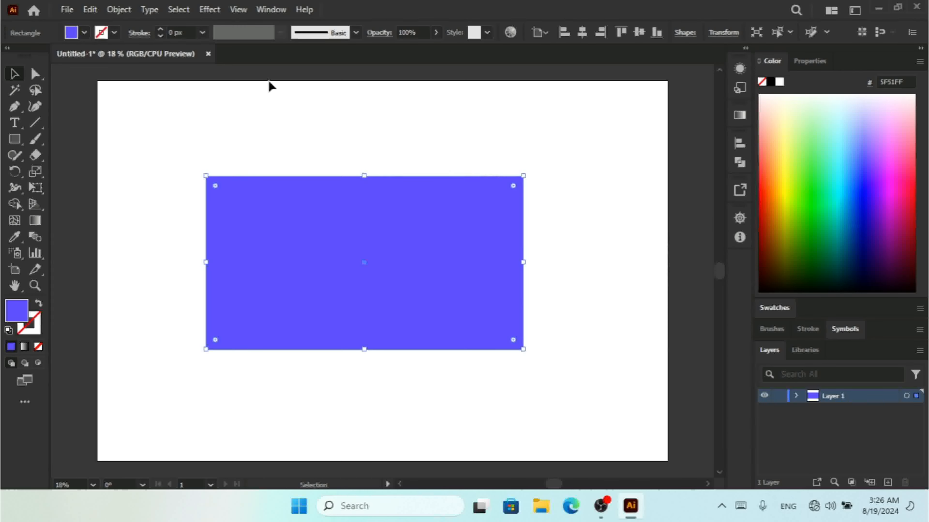
Apply the Round Corners effect to the rectangle with a radius of 180 px.
left_click(216, 12)
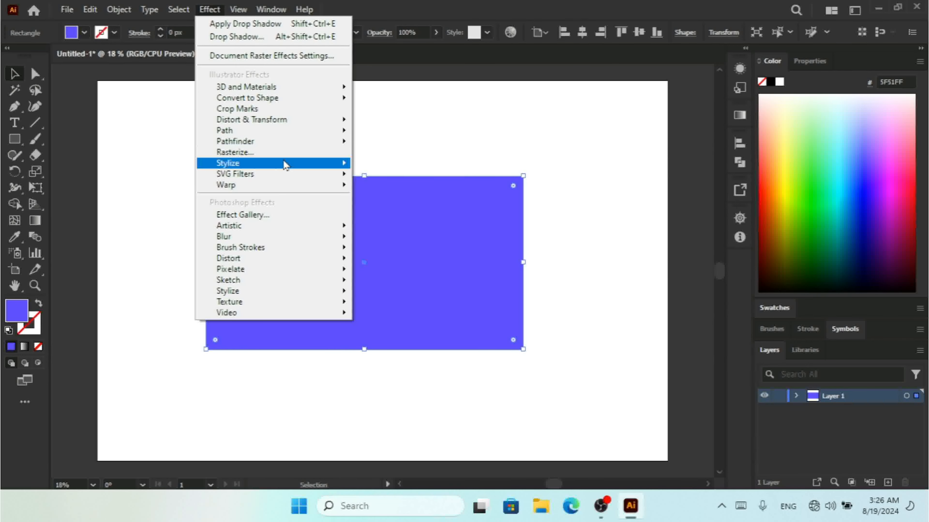
mouse_move(288, 166)
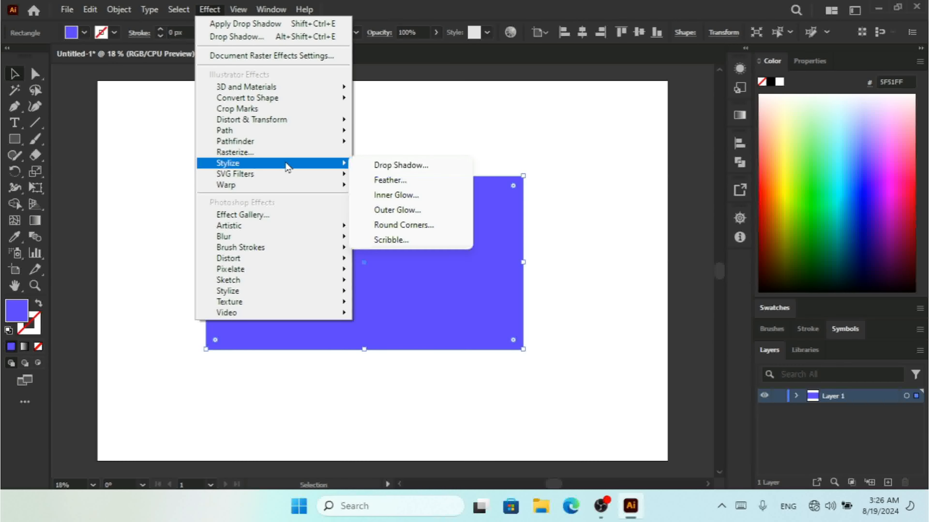
left_click(398, 225)
left_click_drag(475, 204, 580, 146)
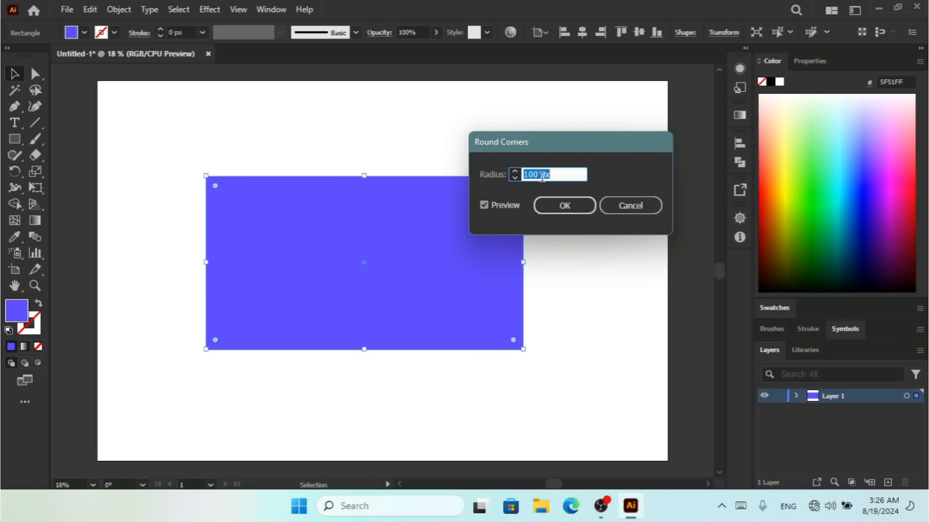
type("180")
left_click(575, 203)
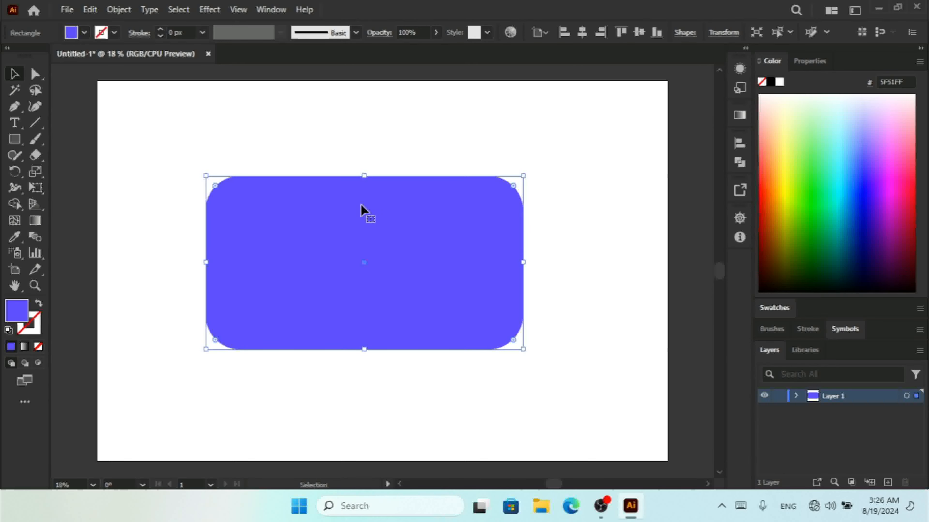
Apply the Scribble effect to the rounded rectangle with the Childlike preset and a path overlap variation of 119 px.
left_click(209, 9)
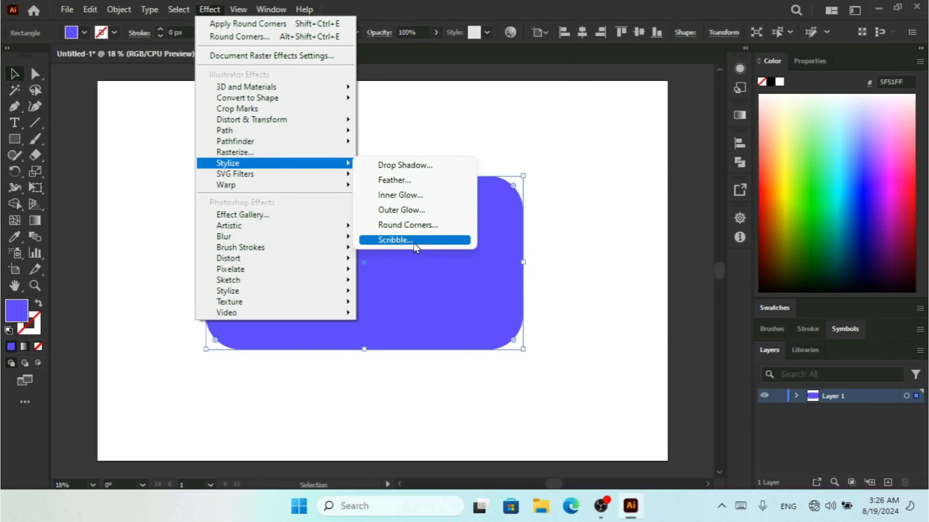
left_click(393, 240)
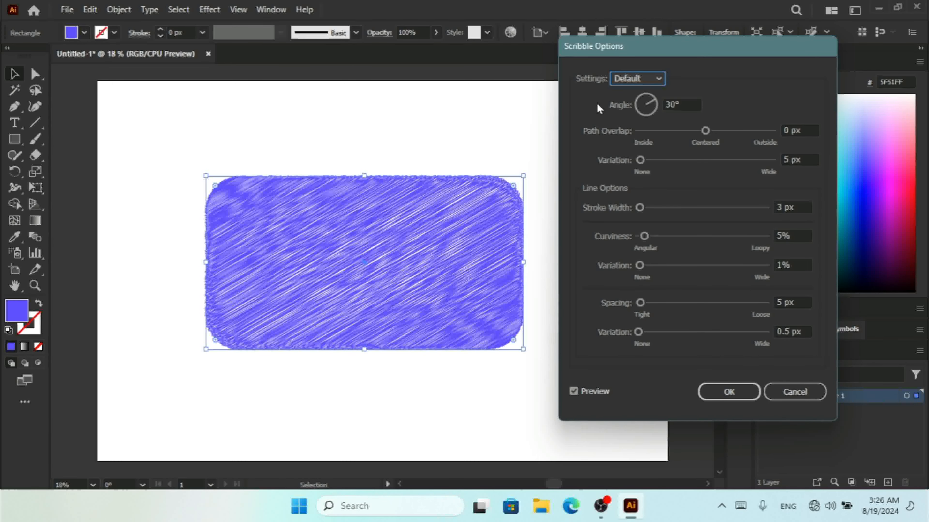
left_click_drag(682, 52, 624, 38)
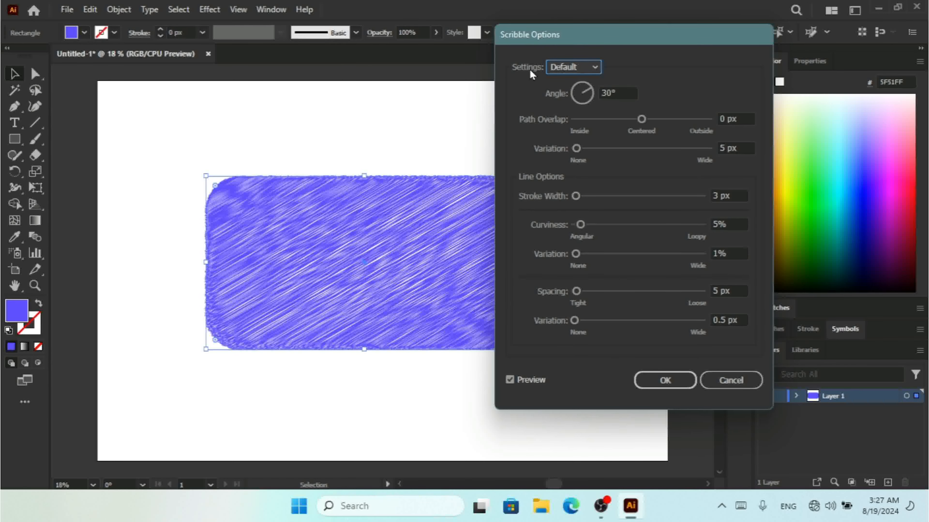
left_click(594, 66)
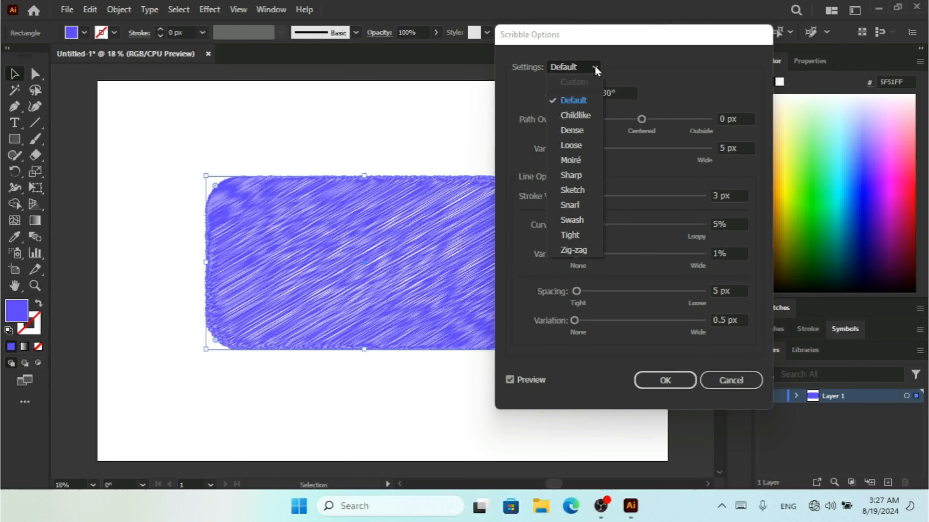
left_click(587, 117)
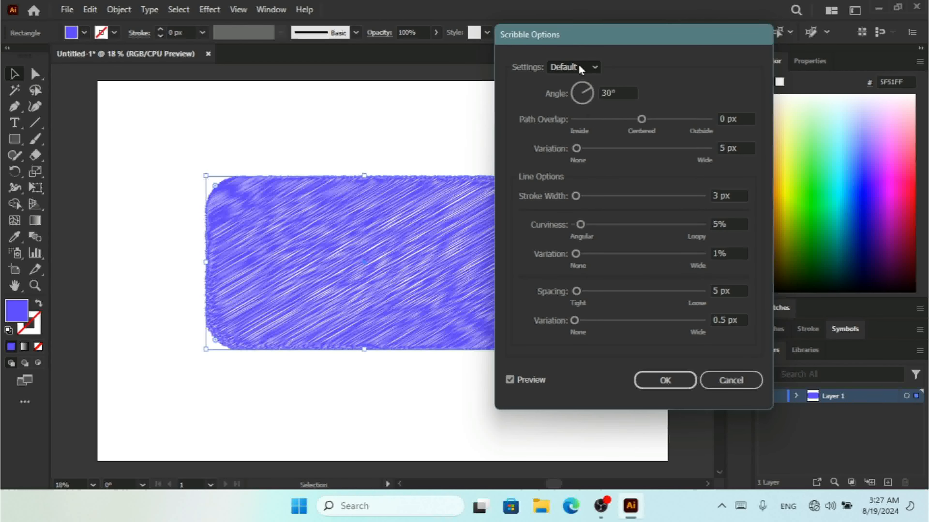
left_click(573, 70)
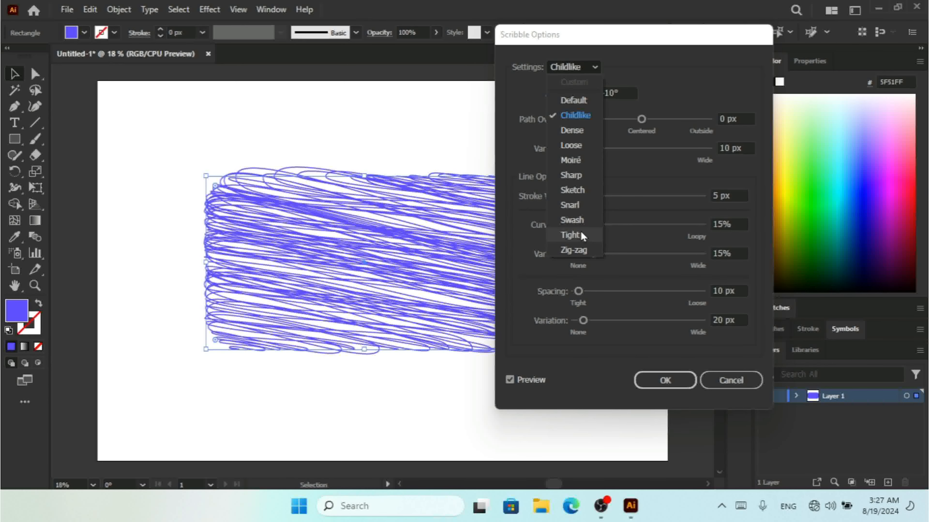
left_click(655, 94)
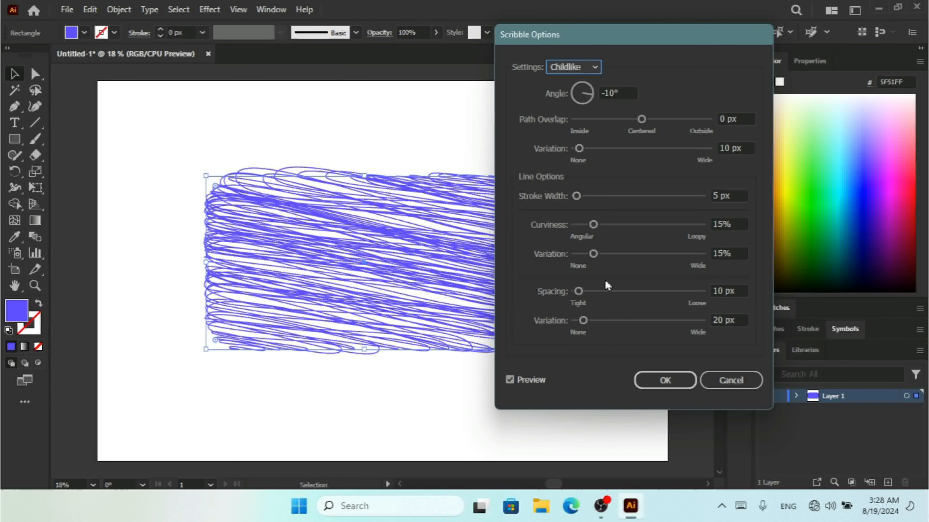
left_click_drag(601, 149, 623, 149)
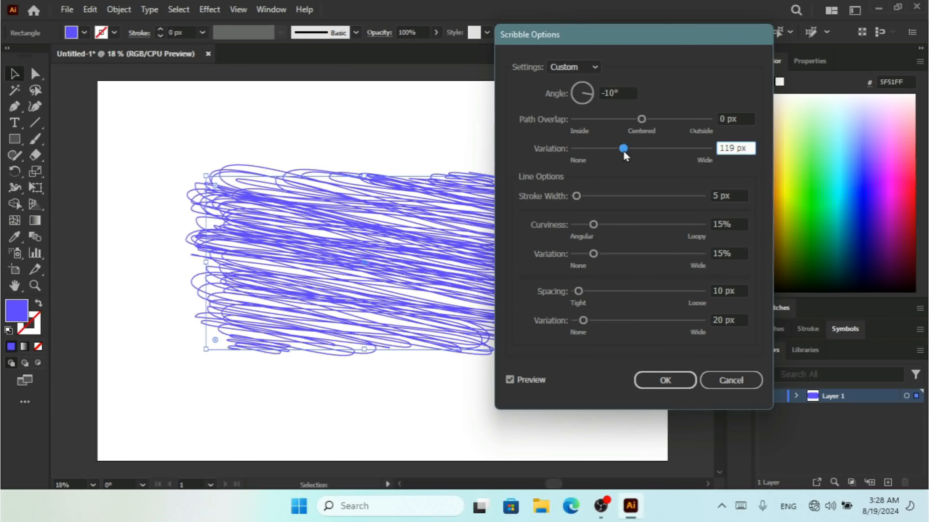
left_click(663, 381)
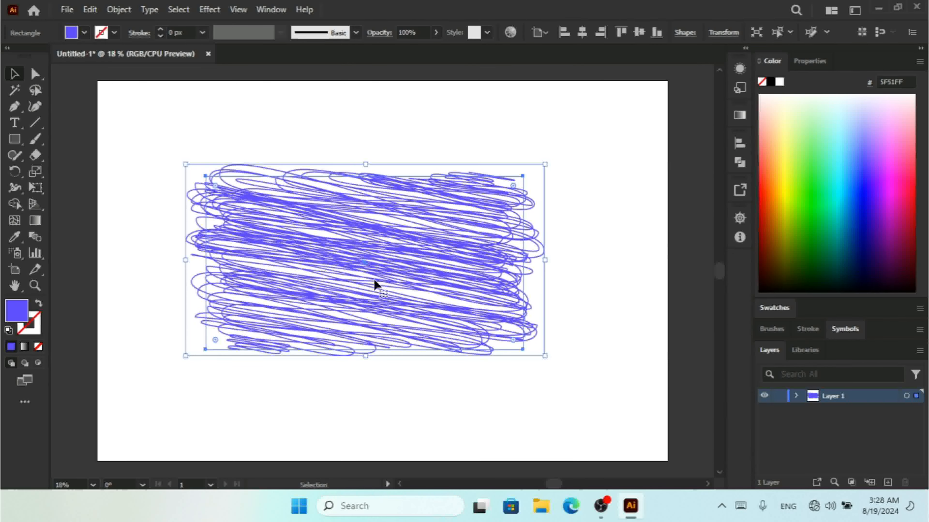
Move the scribbled shape slightly down and draw a larger rectangle over it, filled with 91FFD0.
mouse_move(355, 241)
left_mouse_down()
mouse_move(355, 221)
mouse_move(360, 282)
left_mouse_up()
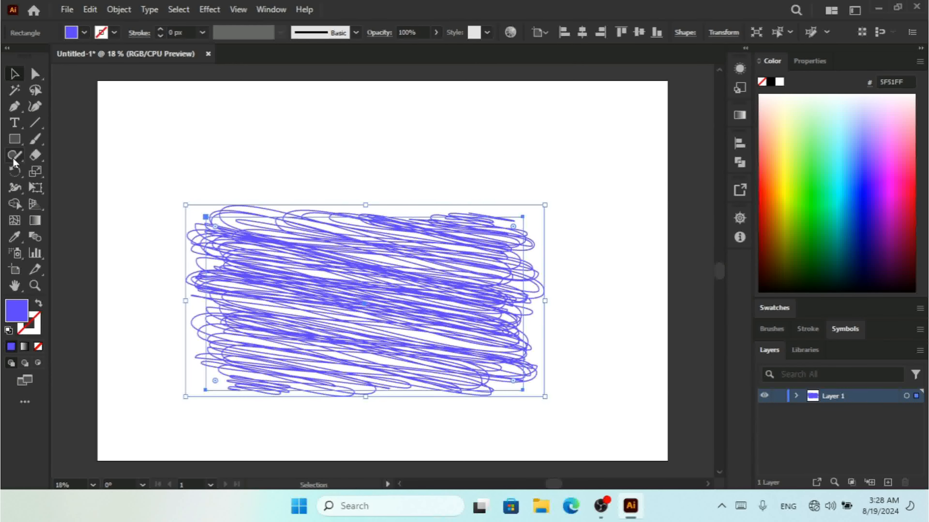
left_click(14, 140)
left_click_drag(148, 156, 590, 430)
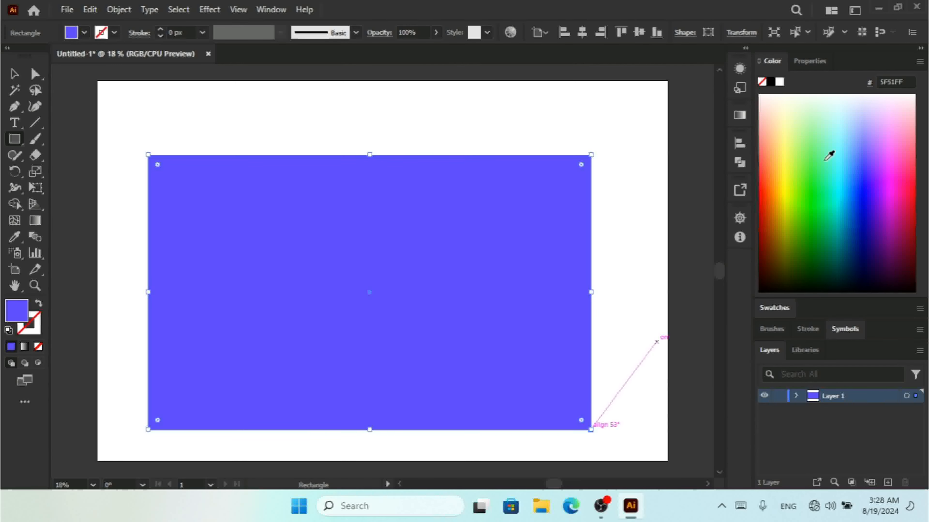
left_click(830, 149)
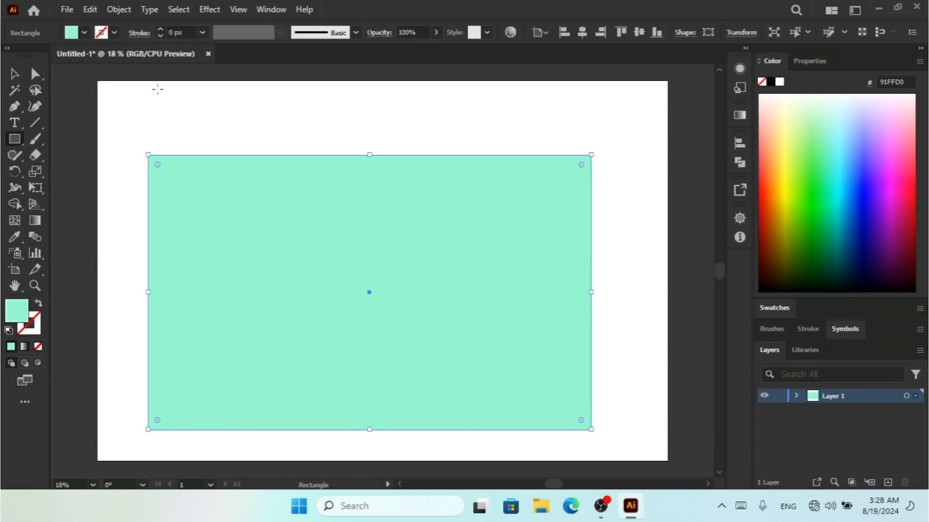
Send the light green rectangle to the back, behind the scribbled shape, and clear the selection.
left_click(13, 75)
right_click(486, 226)
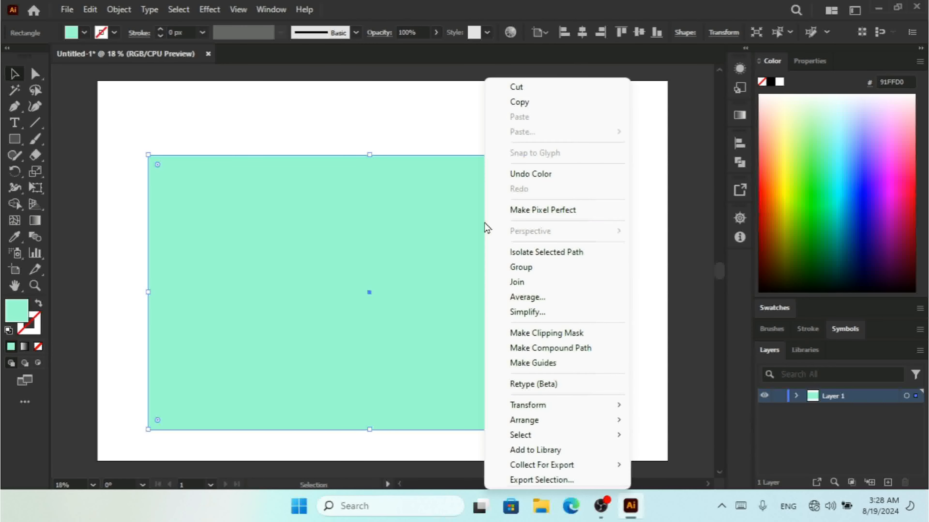
mouse_move(585, 421)
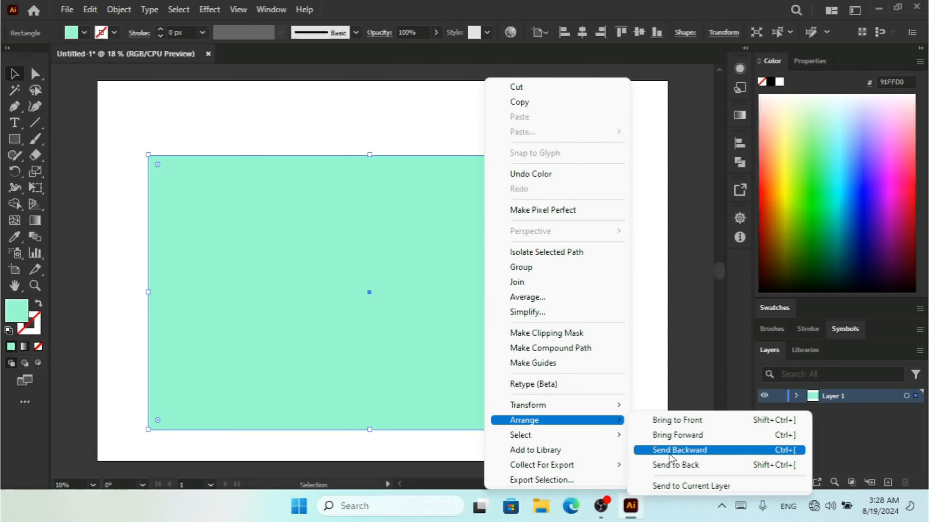
left_click(680, 465)
left_click(639, 285)
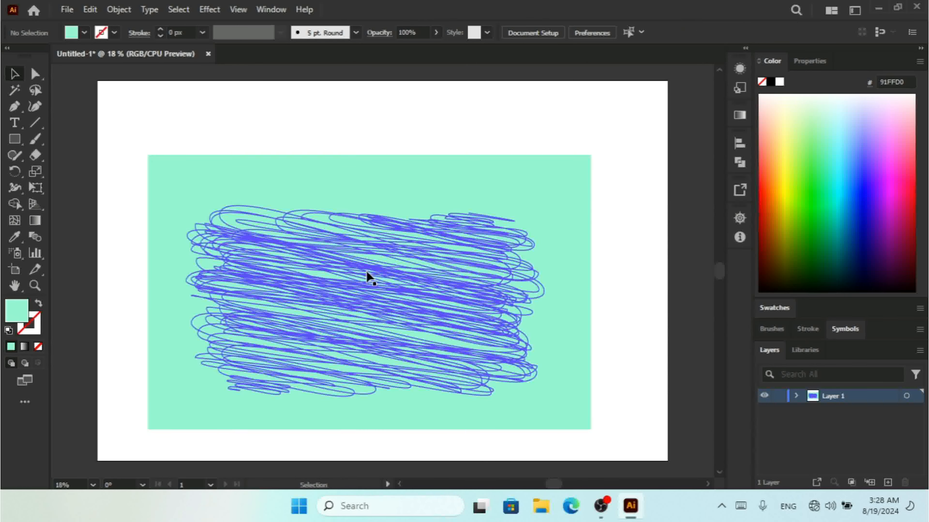
Try the Multiply and Lighten blending modes on the scribbled shape, and set it to Screen.
left_click(366, 272)
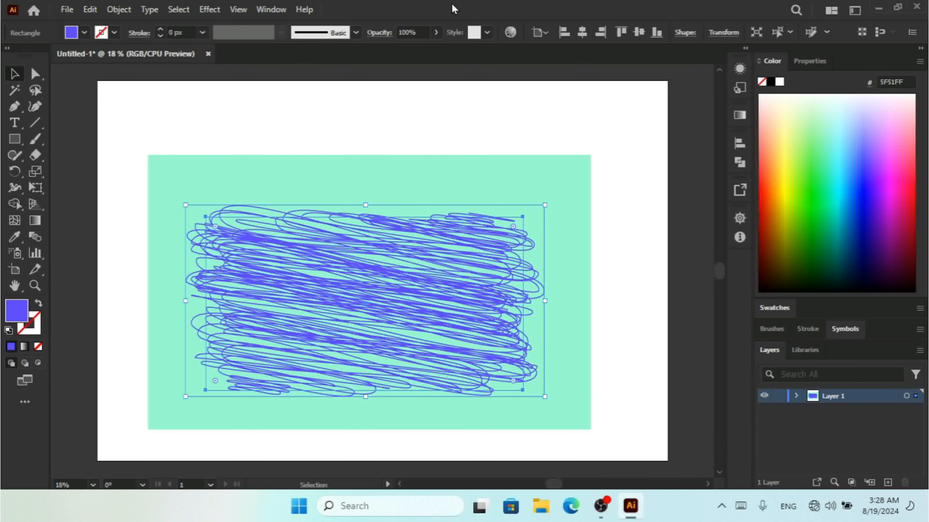
left_click(382, 32)
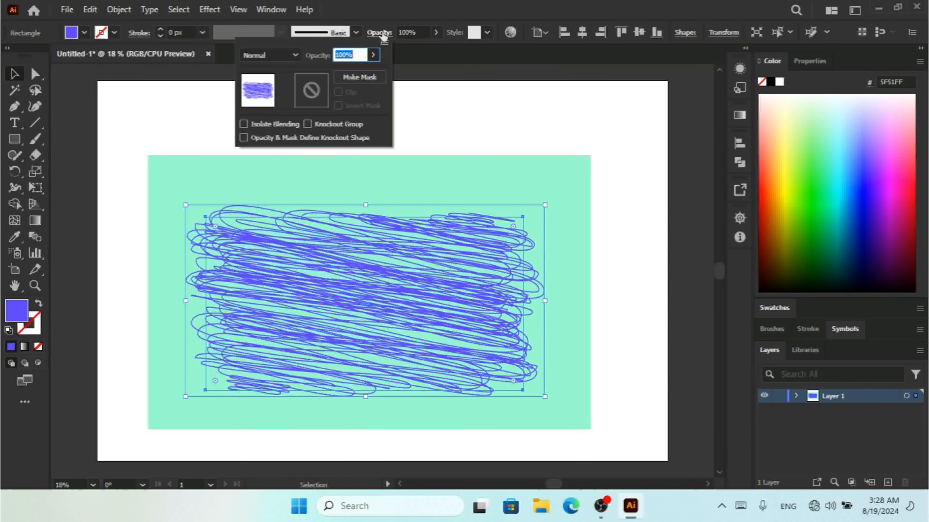
left_click(271, 55)
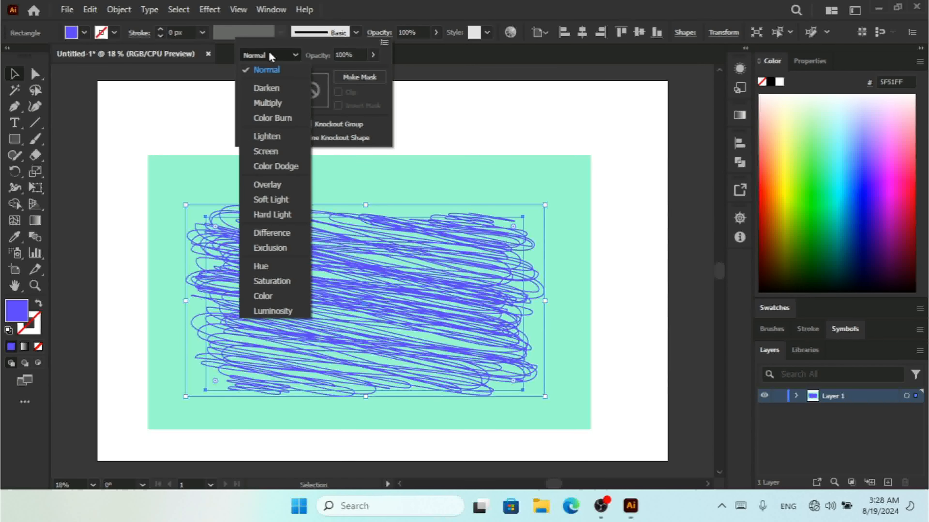
left_click(273, 103)
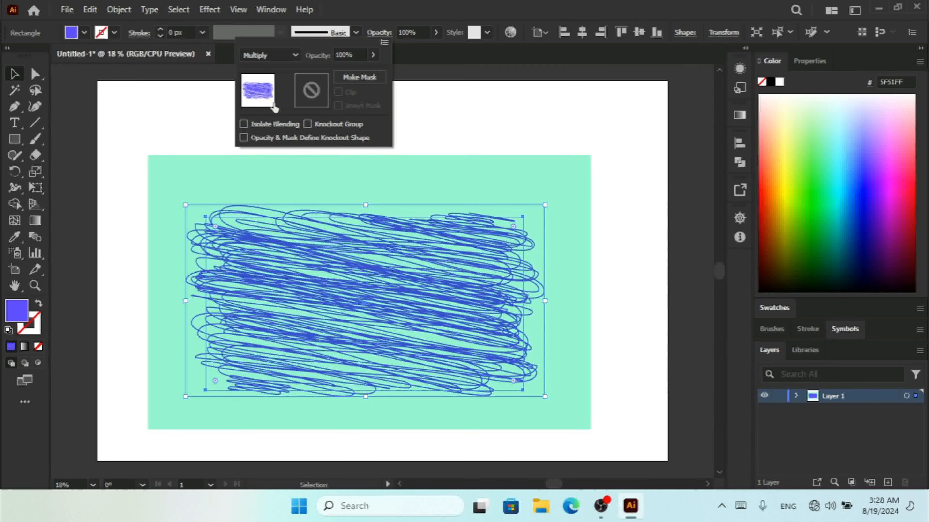
left_click(272, 56)
left_click(271, 137)
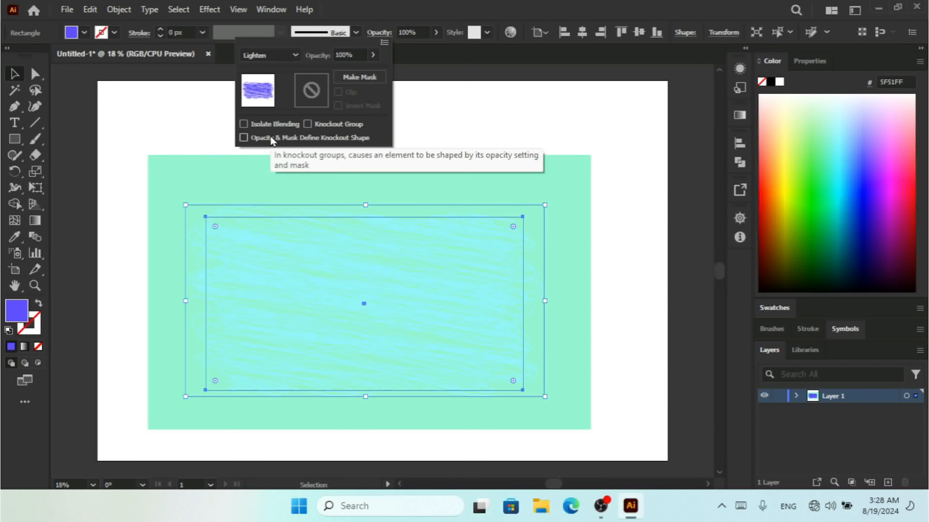
left_click(273, 54)
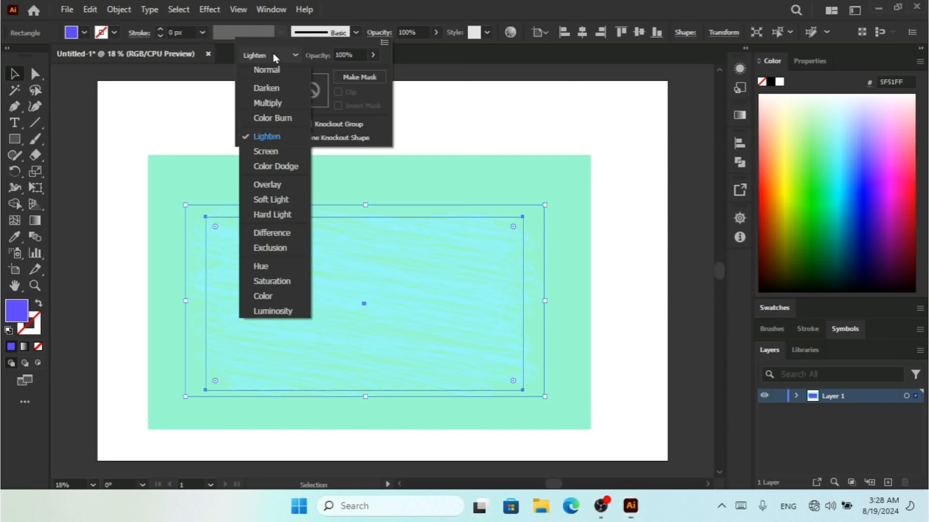
left_click(275, 150)
left_click(501, 274)
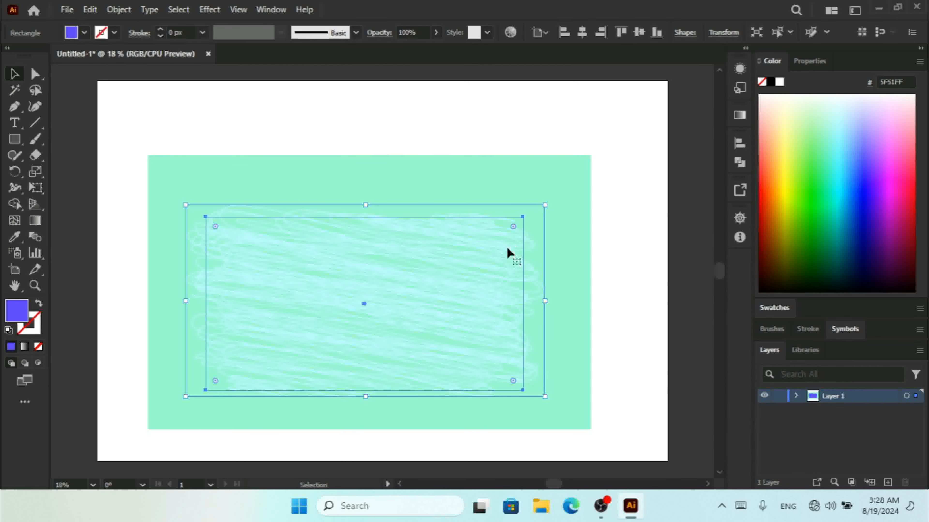
Enlarge the scribbled shape to cover most of the light green rectangle, reposition it and deselect it.
left_click(377, 33)
left_click_drag(545, 207, 602, 162)
mouse_move(460, 253)
left_mouse_down()
mouse_move(439, 253)
mouse_move(463, 251)
mouse_move(462, 259)
left_mouse_up()
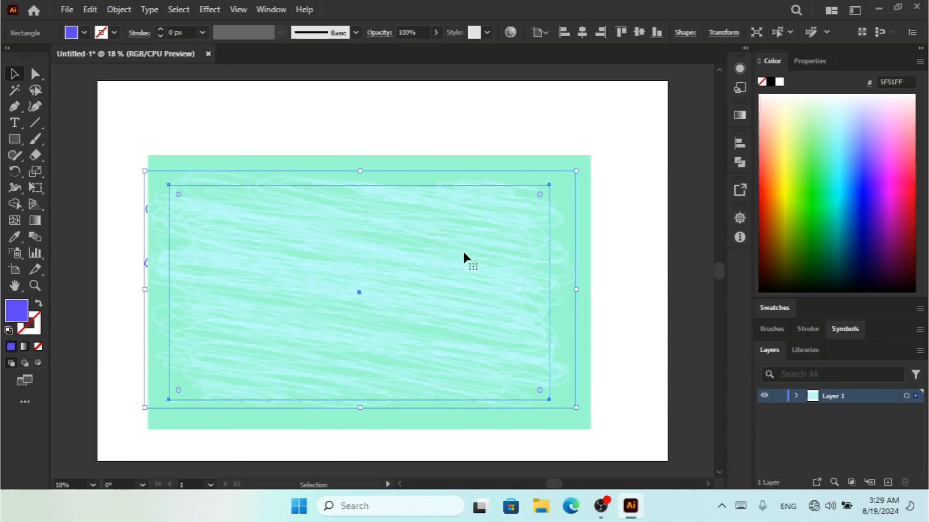
left_click(608, 269)
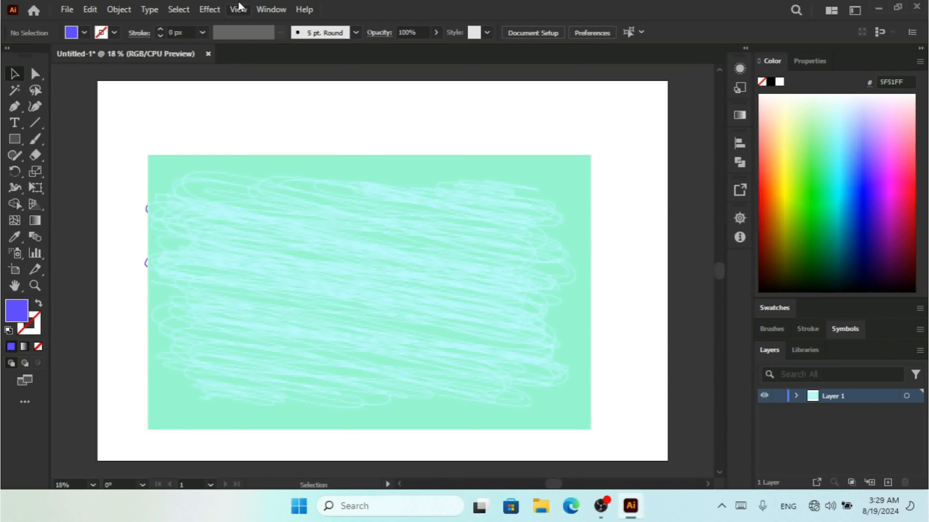
Delete the scribbled shape and select the light green rectangle.
left_click(216, 10)
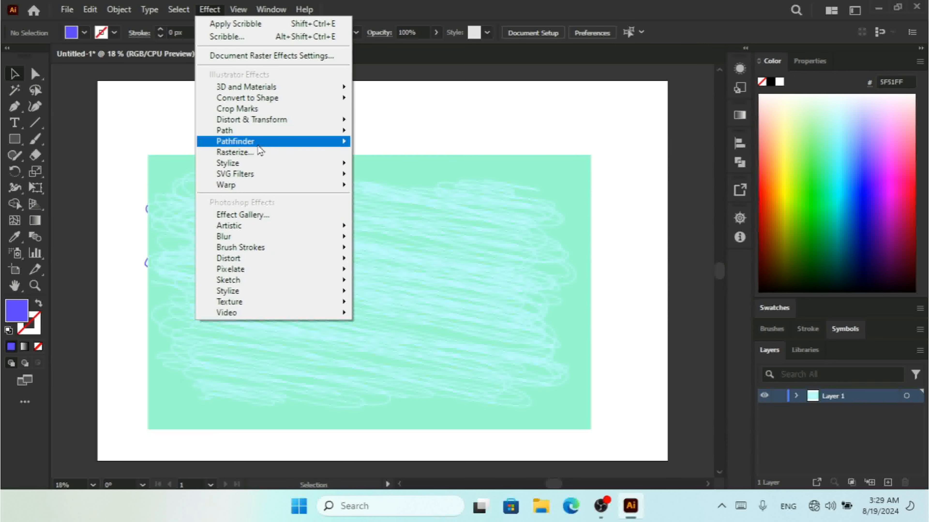
mouse_move(300, 180)
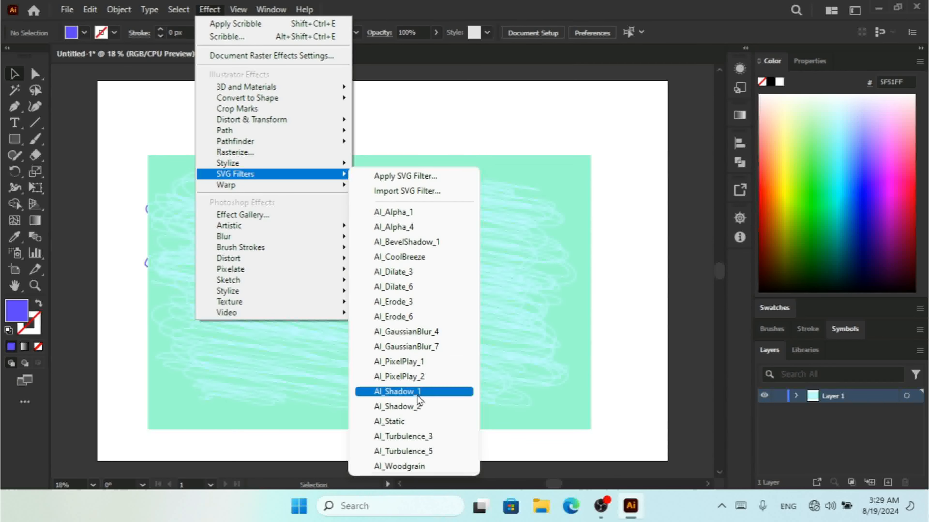
left_click(419, 424)
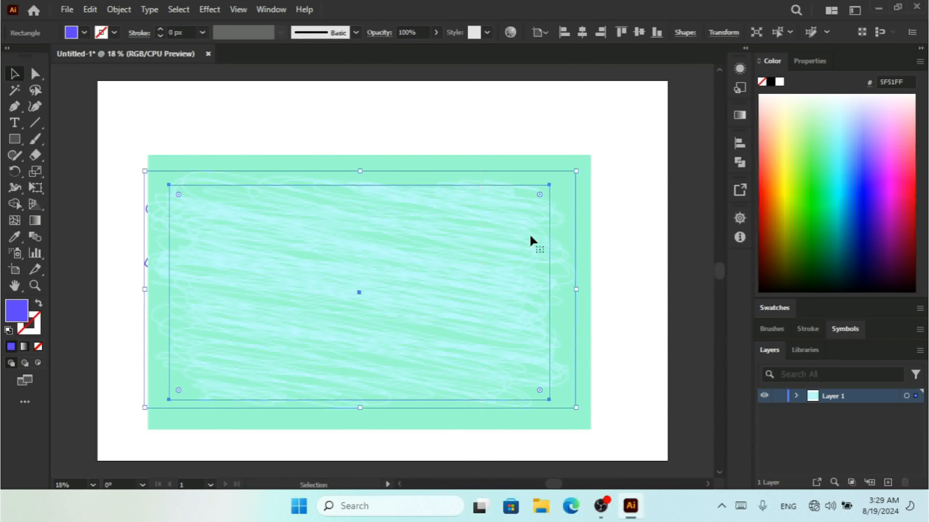
key("ctrl+z")
left_click(404, 199)
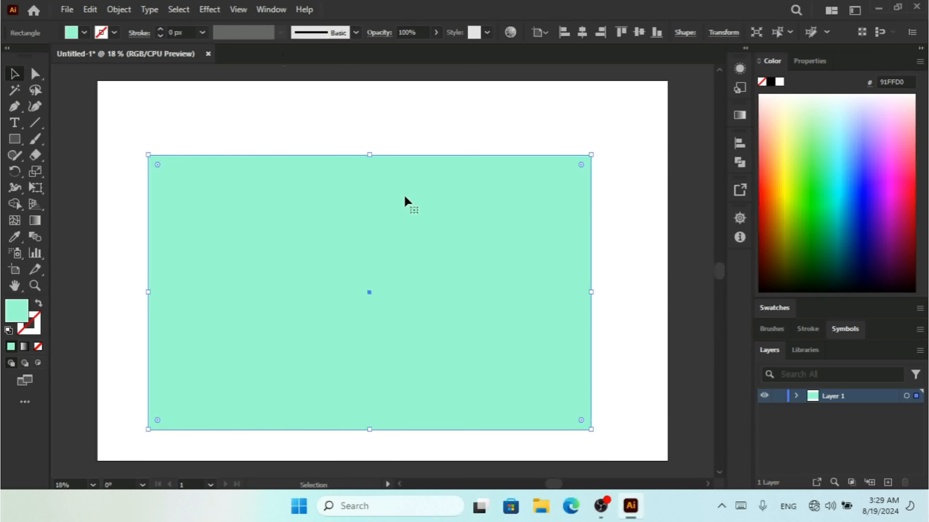
Apply one of the built-in SVG filters to the light green rectangle.
left_click(209, 9)
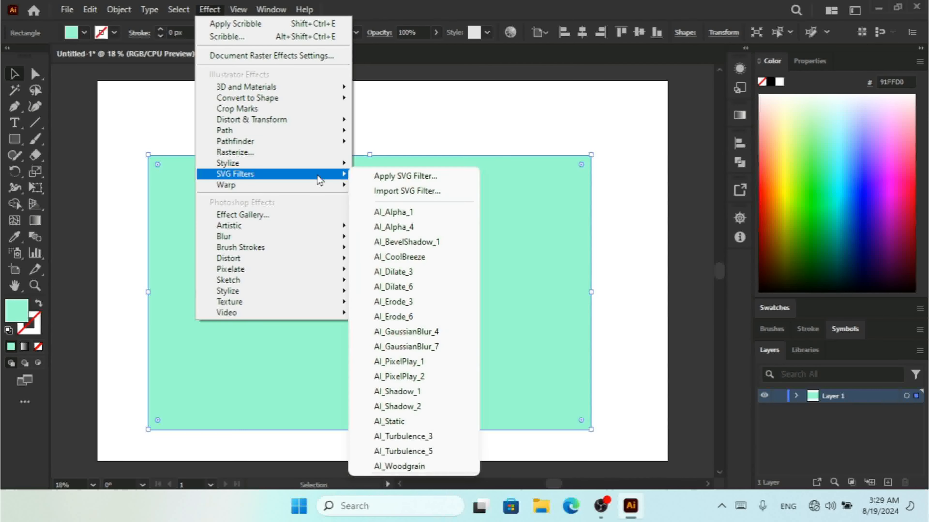
left_click(428, 369)
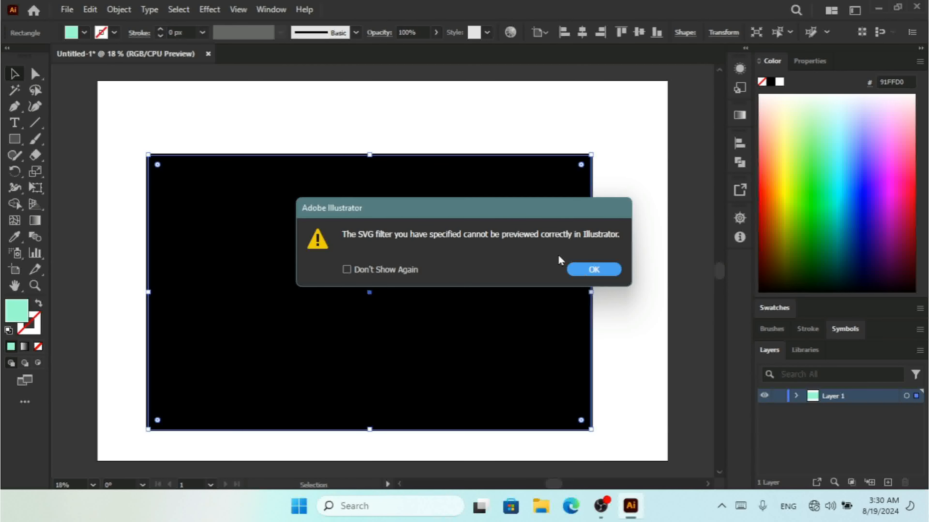
left_click(580, 269)
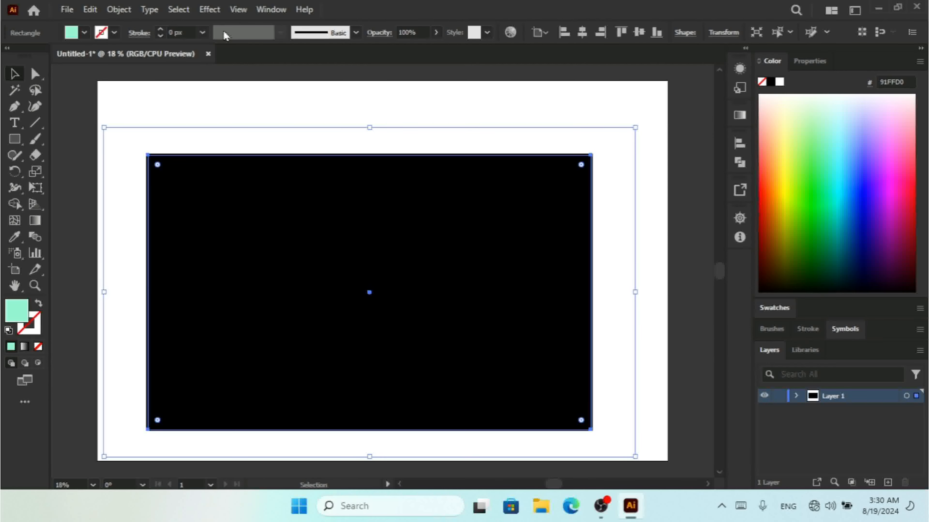
left_click(209, 10)
mouse_move(264, 175)
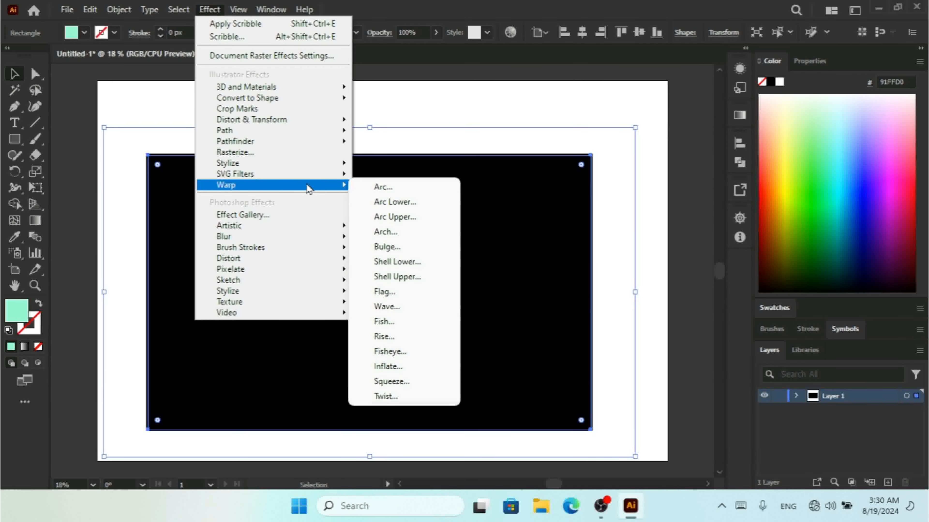
left_click(460, 122)
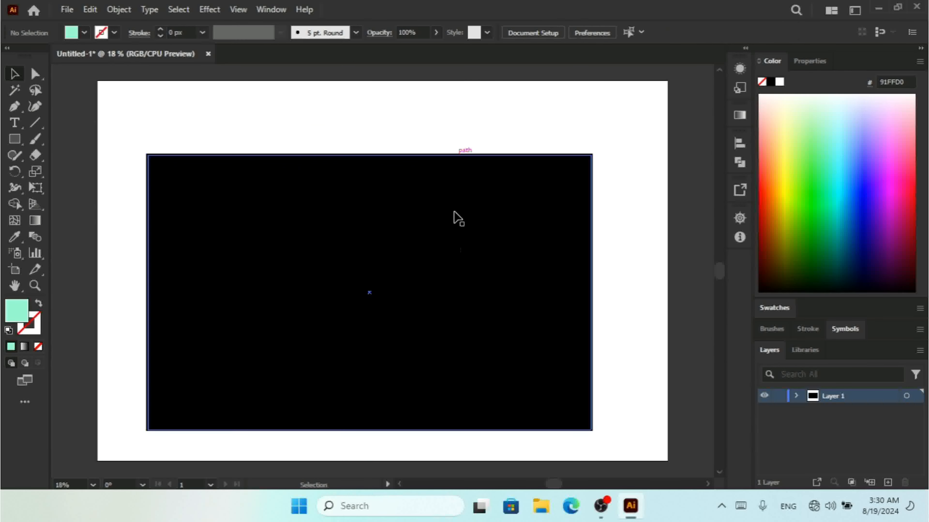
Delete the black, SVG-filtered rectangle from the artboard and activate the Rectangle tool.
left_click(451, 239)
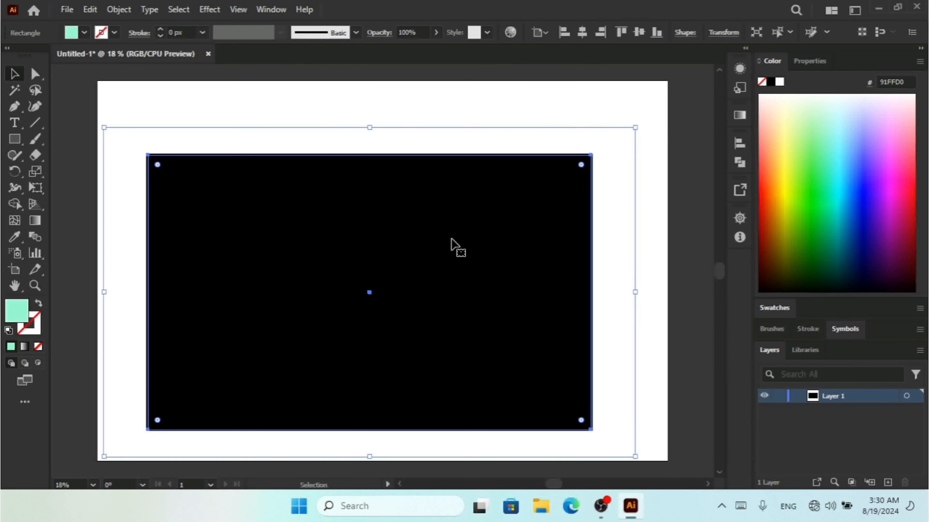
key("Delete")
left_click(14, 139)
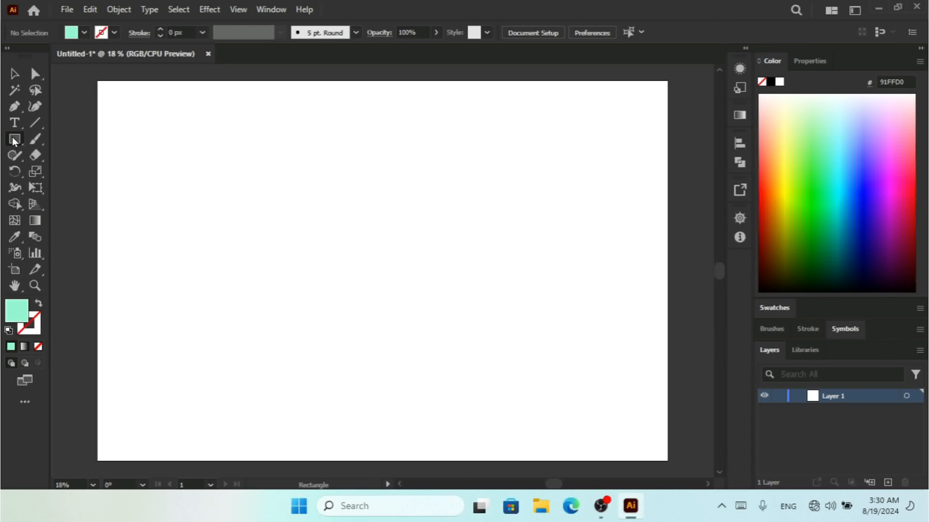
Draw a light green rectangle about 1700 by 971 px across the middle of the empty artboard.
left_click_drag(204, 155, 528, 339)
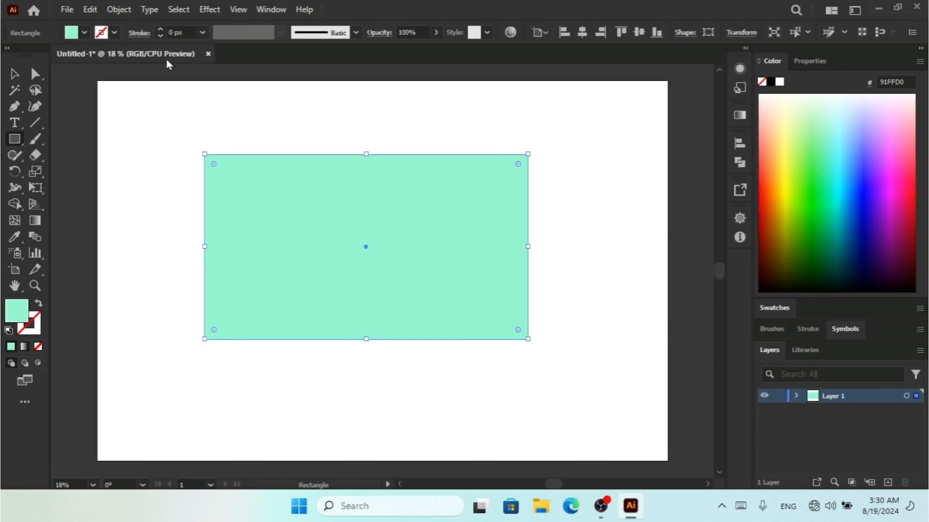
Examine the warp styles that Envelope Distort offers for the rectangle, leaving without applying one.
left_click(124, 13)
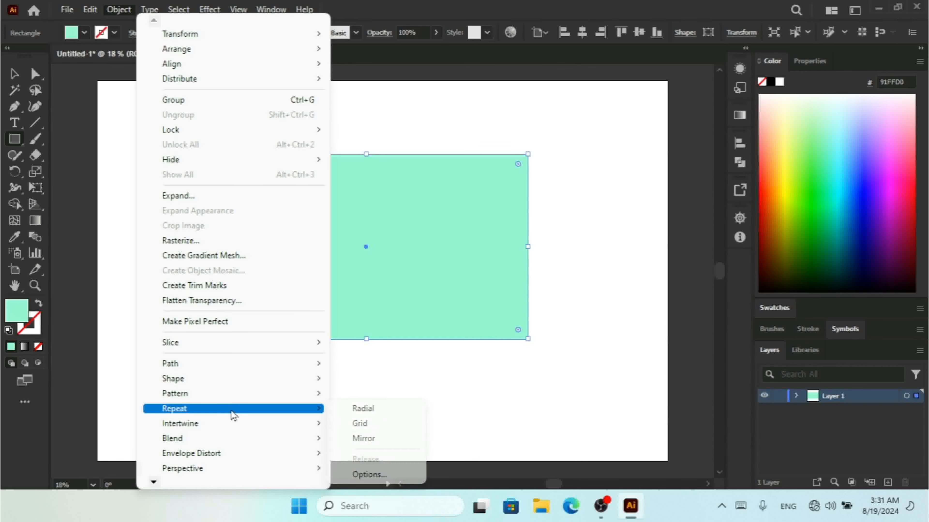
mouse_move(249, 458)
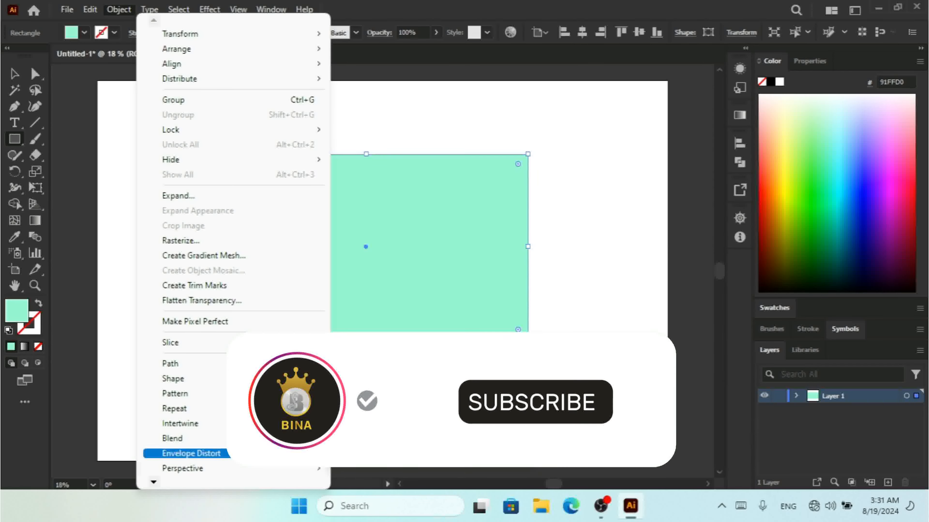
left_click(377, 351)
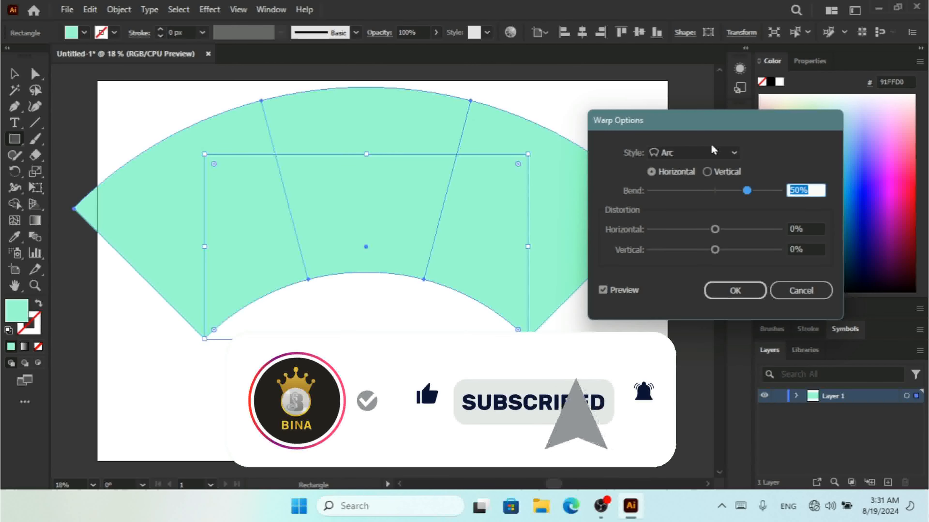
left_click(682, 154)
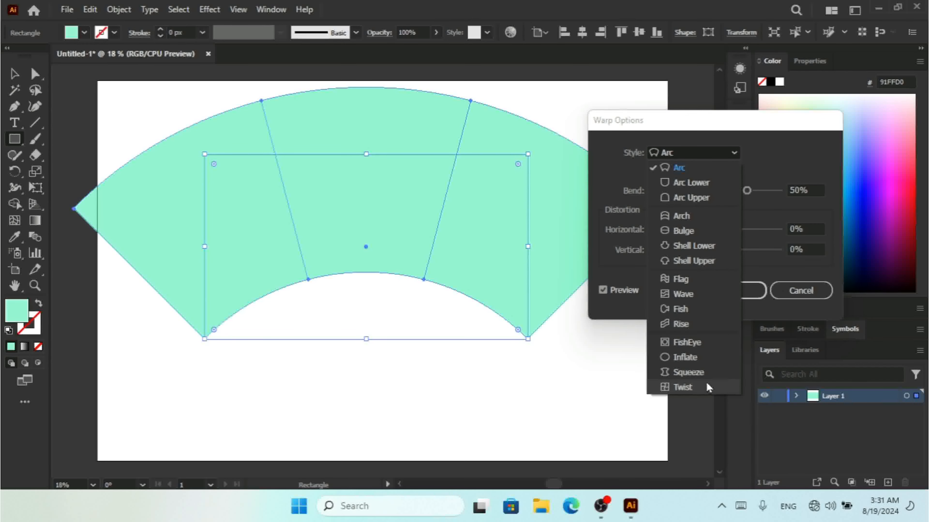
left_click(795, 288)
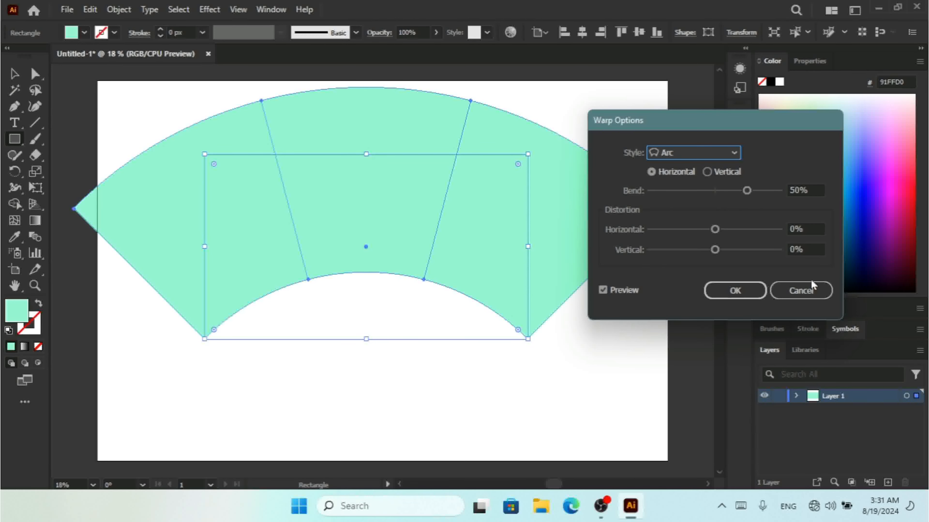
left_click(815, 296)
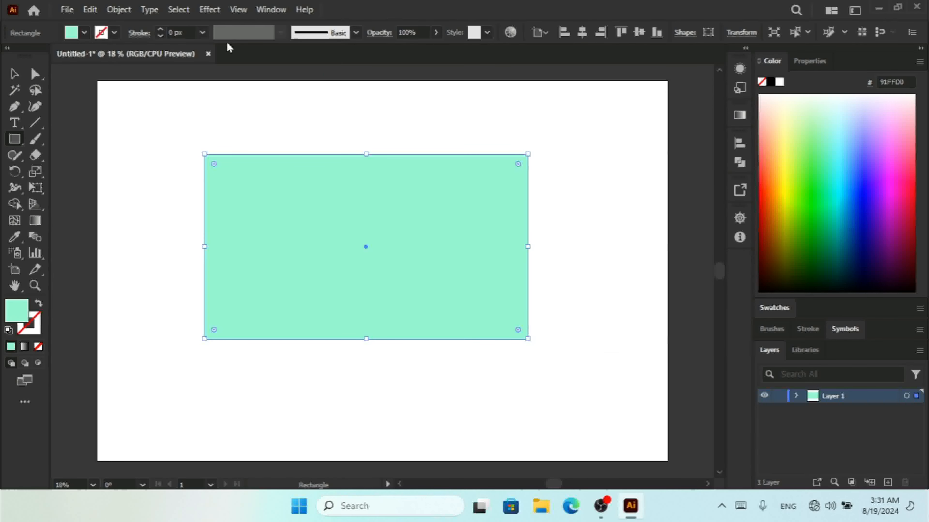
Start an Arc Warp effect on the light green rectangle and set its horizontal bend to -9%.
left_click(209, 10)
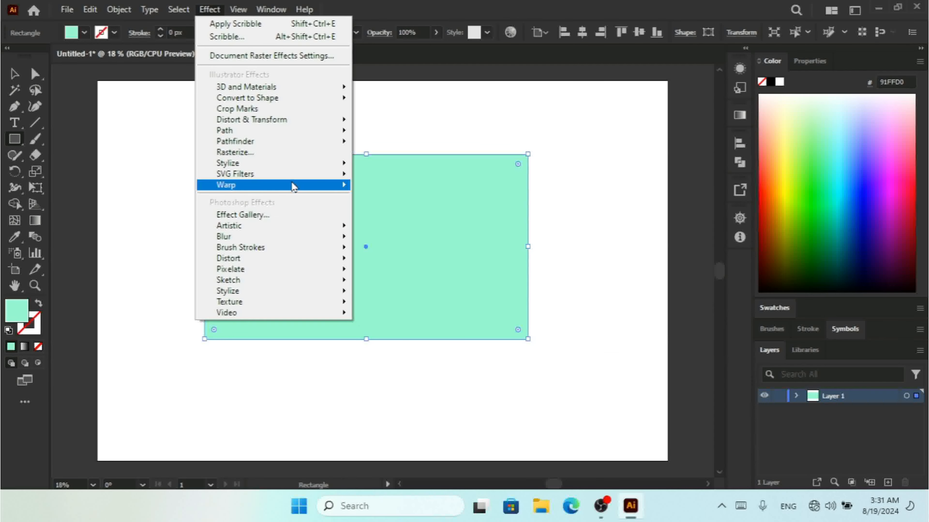
mouse_move(293, 186)
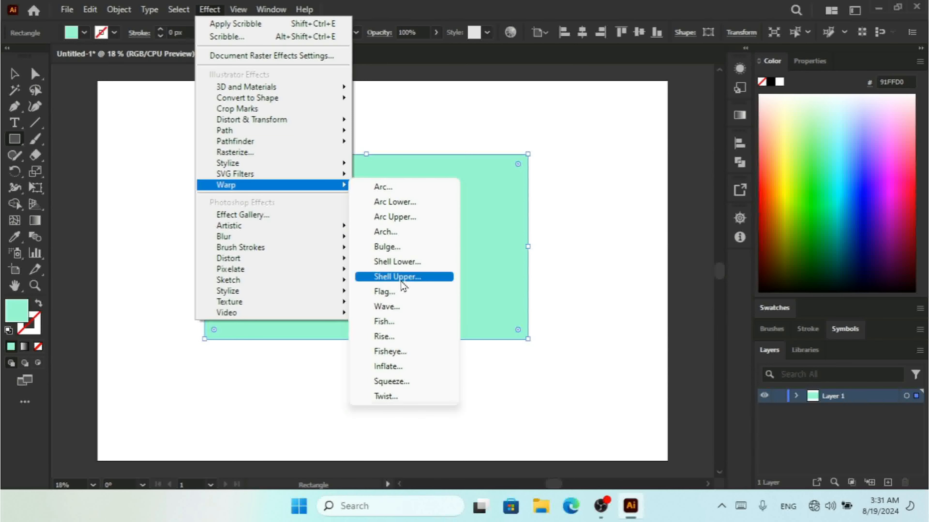
left_click(385, 188)
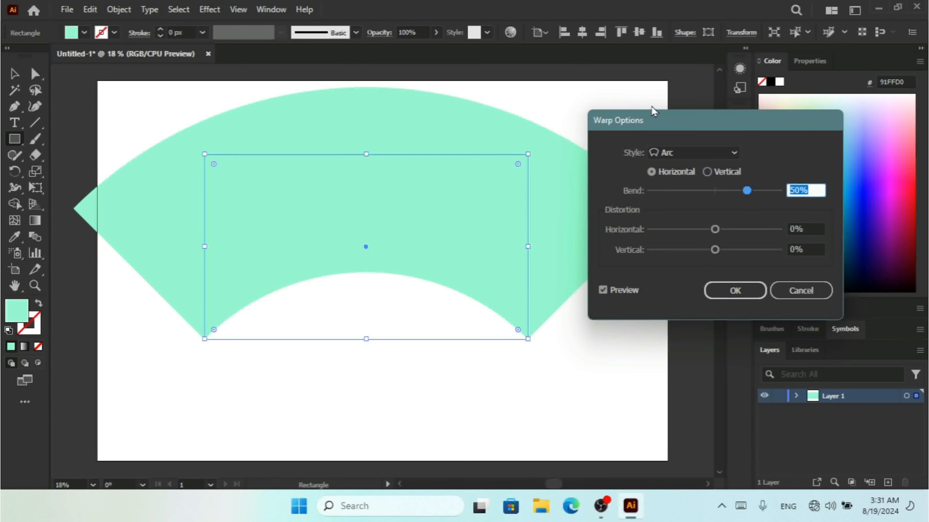
left_click(694, 153)
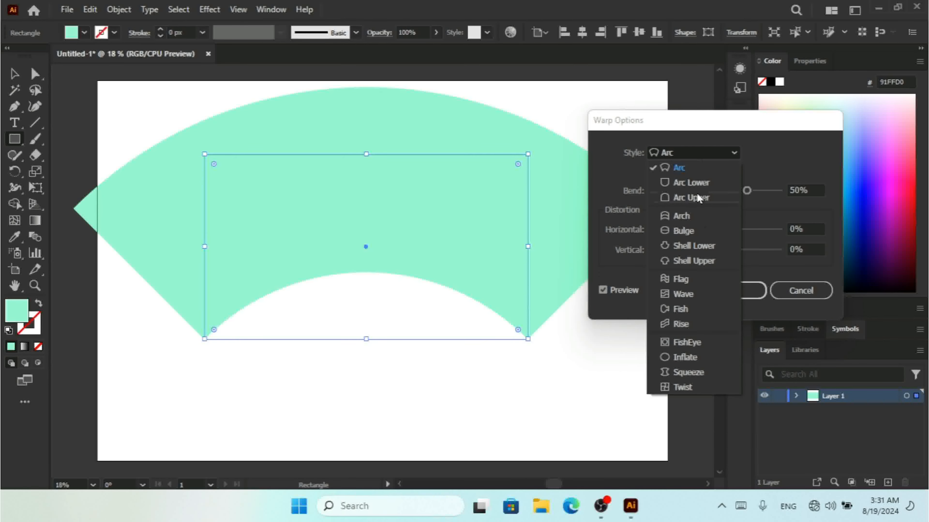
left_click(774, 154)
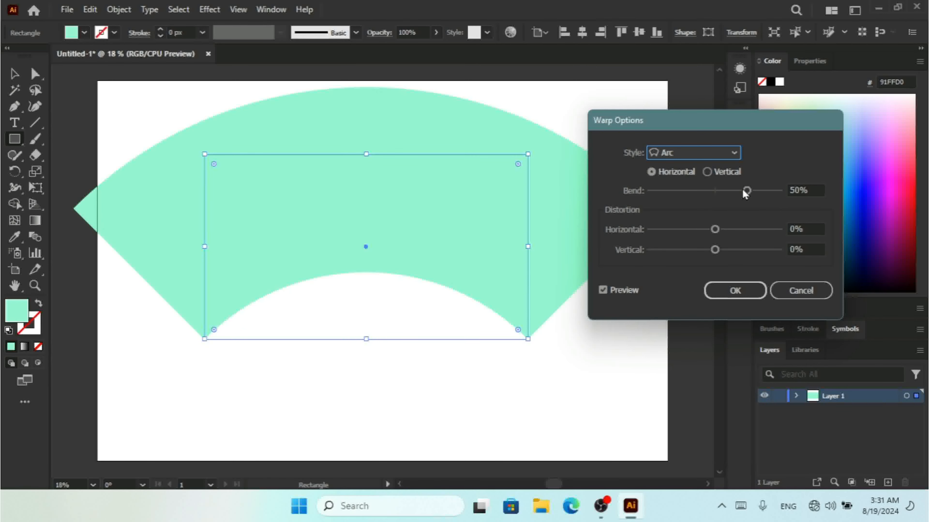
left_click_drag(746, 190, 710, 193)
Apply the warp with the Shell Lower style, 13% bend, -7% horizontal distortion and -20% vertical distortion.
left_click(699, 153)
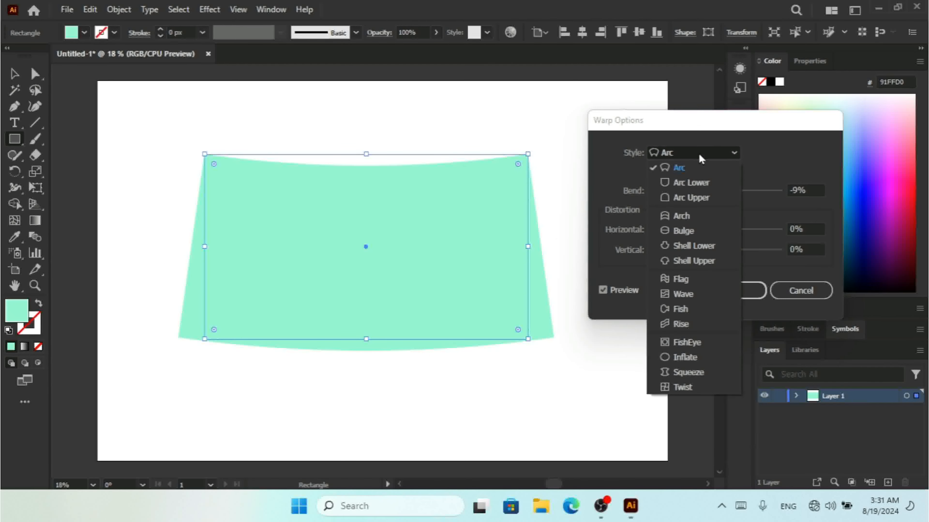
left_click(704, 249)
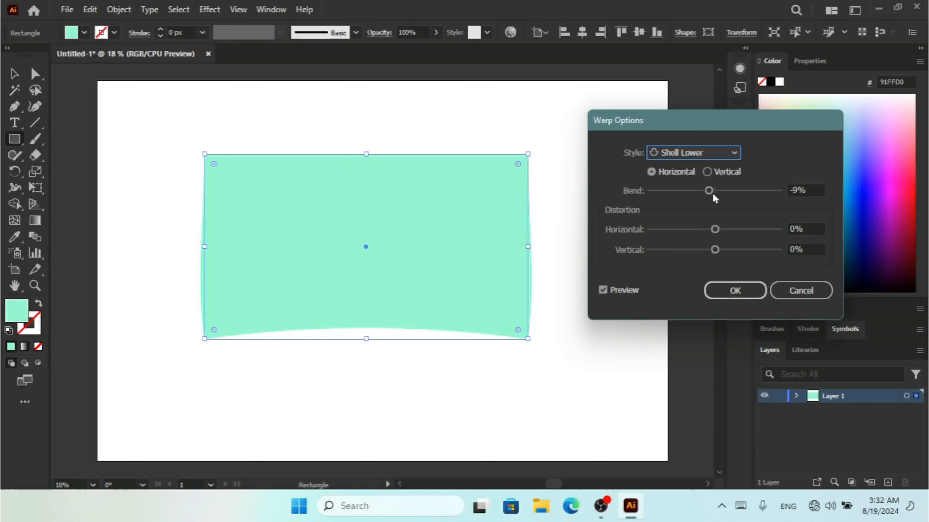
mouse_move(713, 194)
left_mouse_down()
mouse_move(699, 194)
mouse_move(726, 193)
left_mouse_up()
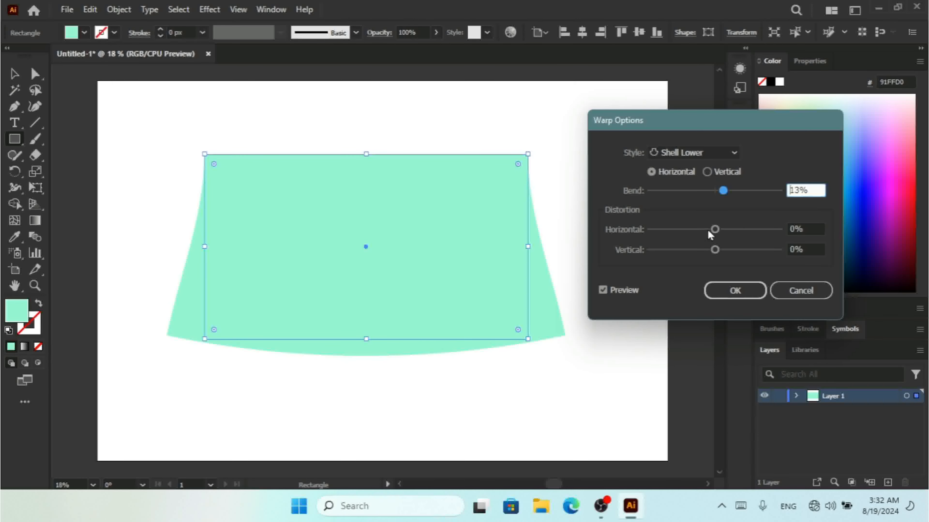
left_click_drag(709, 229, 679, 229)
left_click_drag(714, 248, 702, 251)
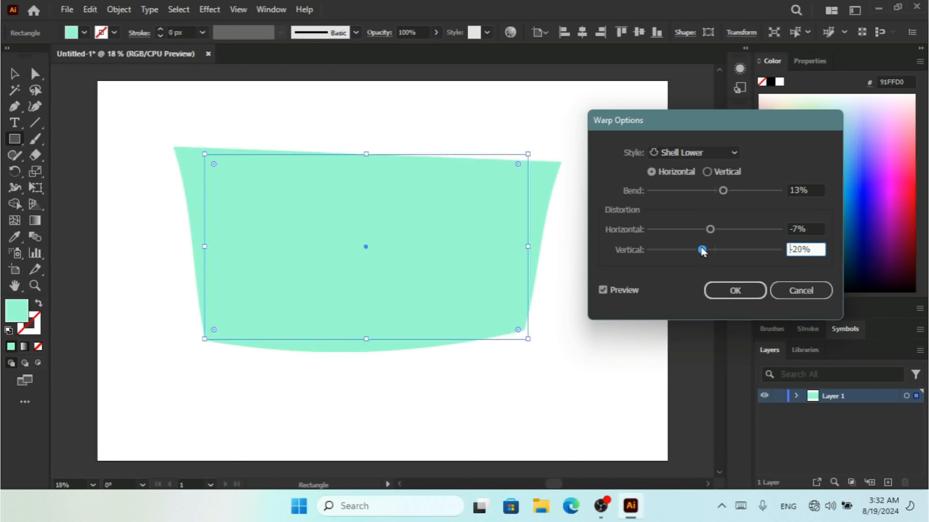
left_click(730, 291)
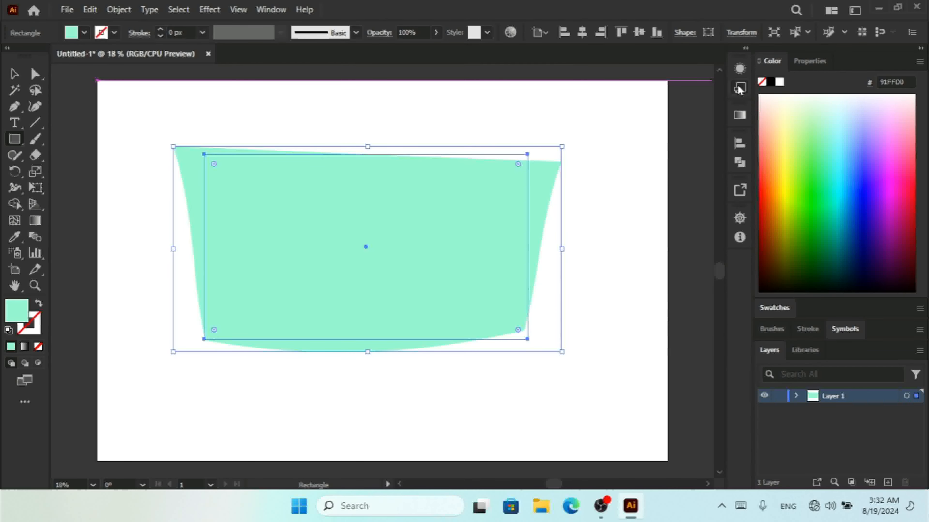
Review the Shell Lower warp's editable settings through the shape's appearance, leaving them without changes.
left_click(737, 75)
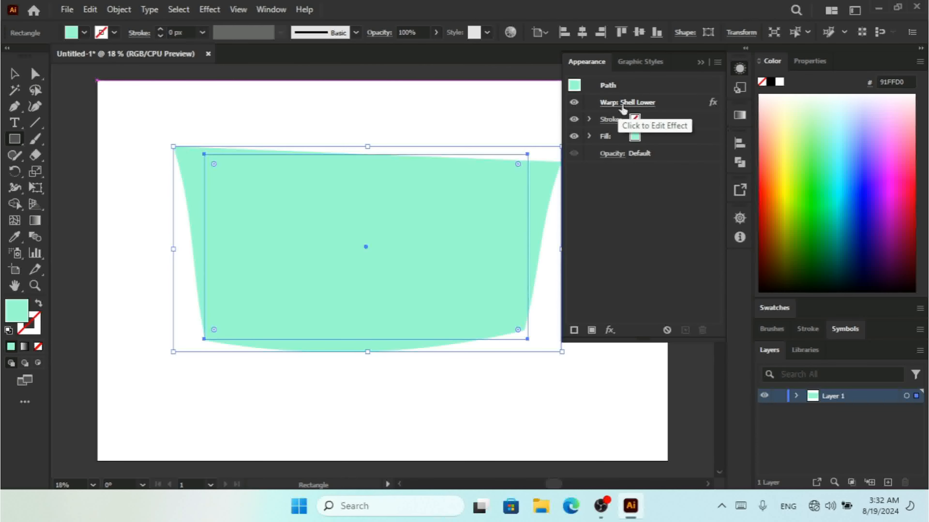
left_click(631, 106)
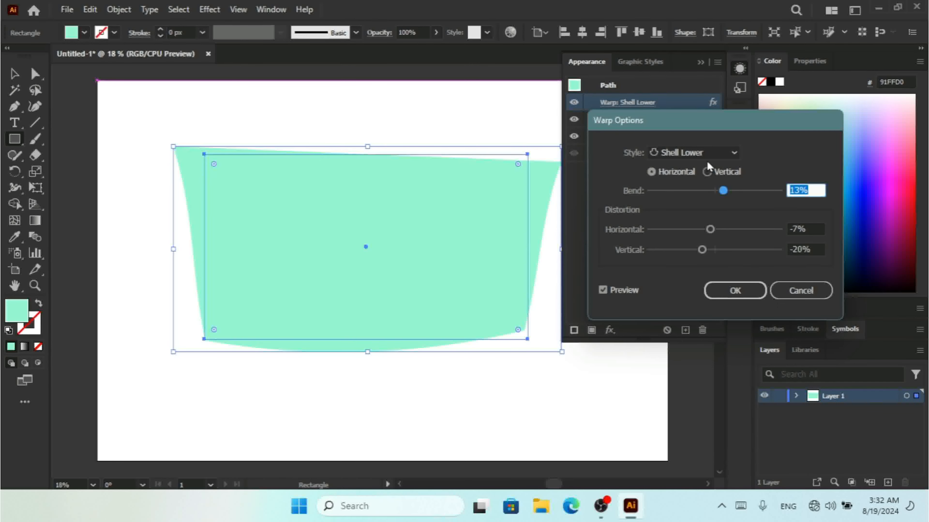
left_click(801, 290)
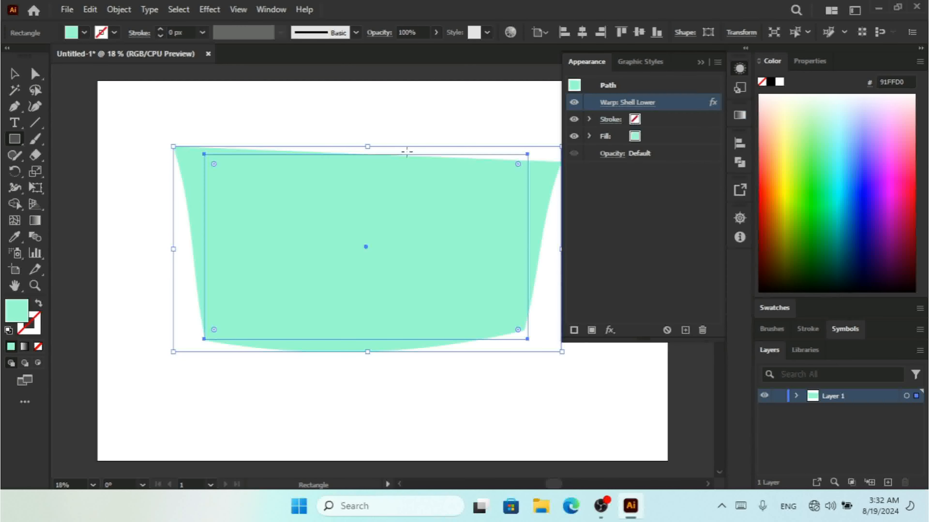
left_click(700, 63)
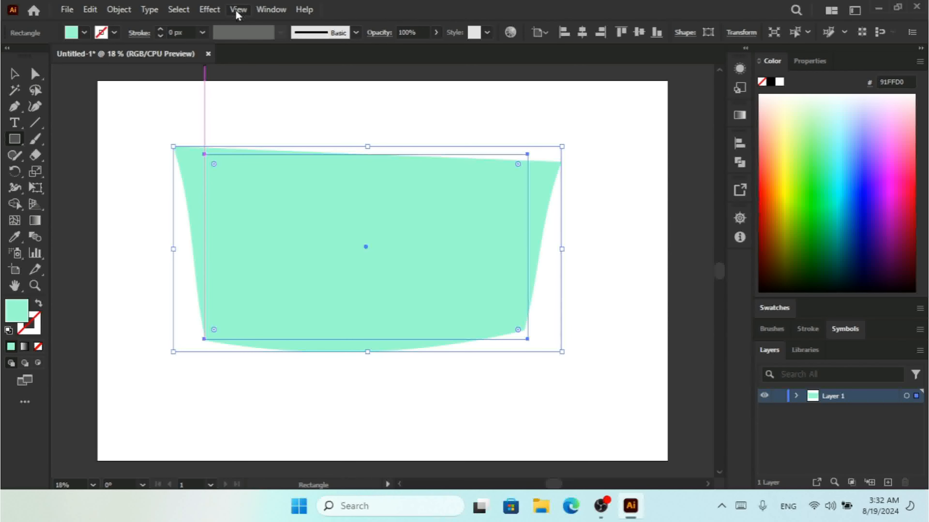
left_click(208, 10)
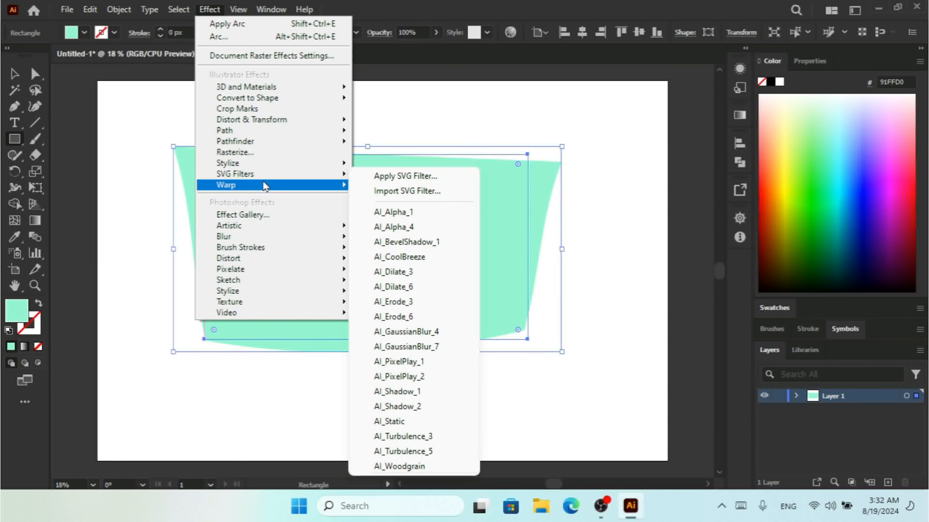
mouse_move(266, 186)
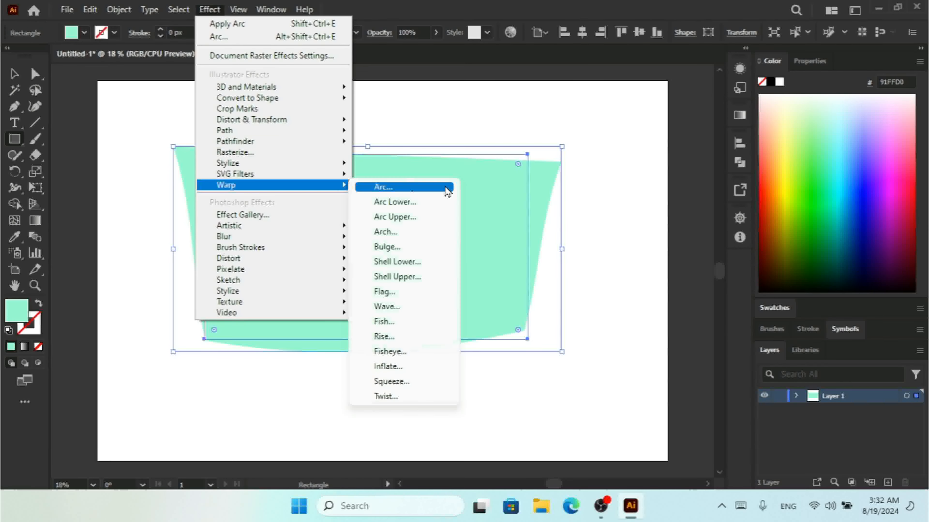
left_click(507, 185)
left_click(498, 180)
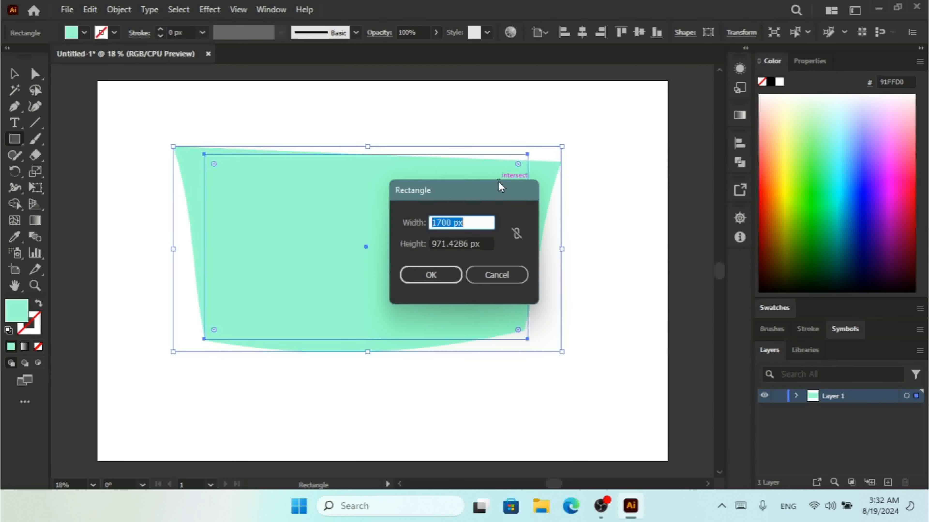
left_click(494, 273)
Delete the warped light green shape from the artboard.
left_click(7, 72)
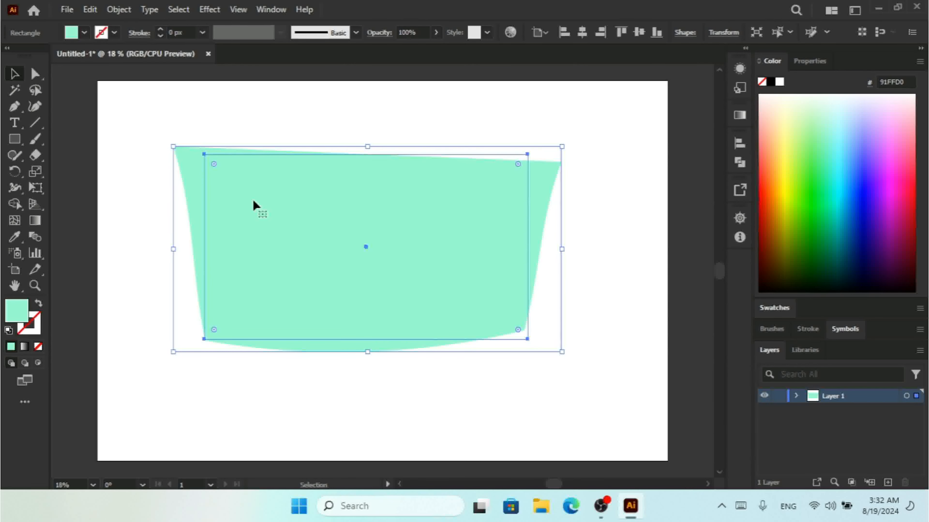
key("Delete")
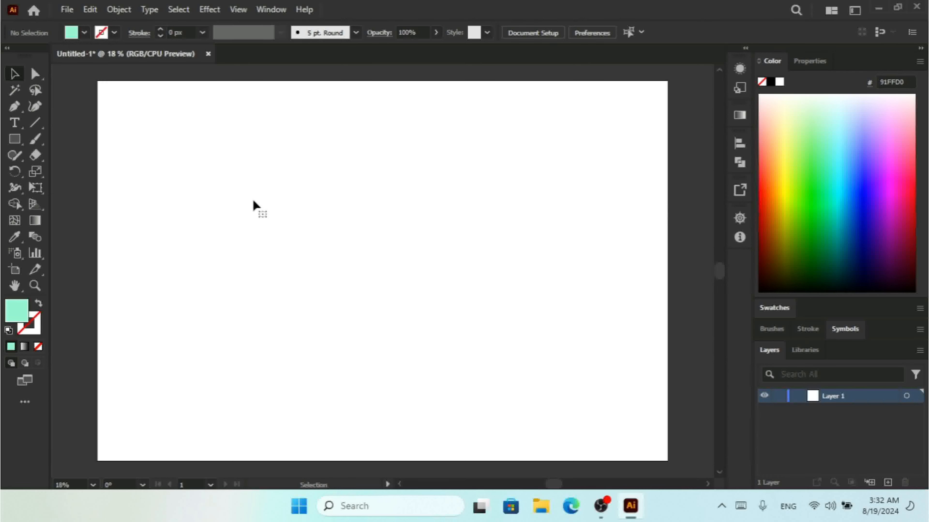